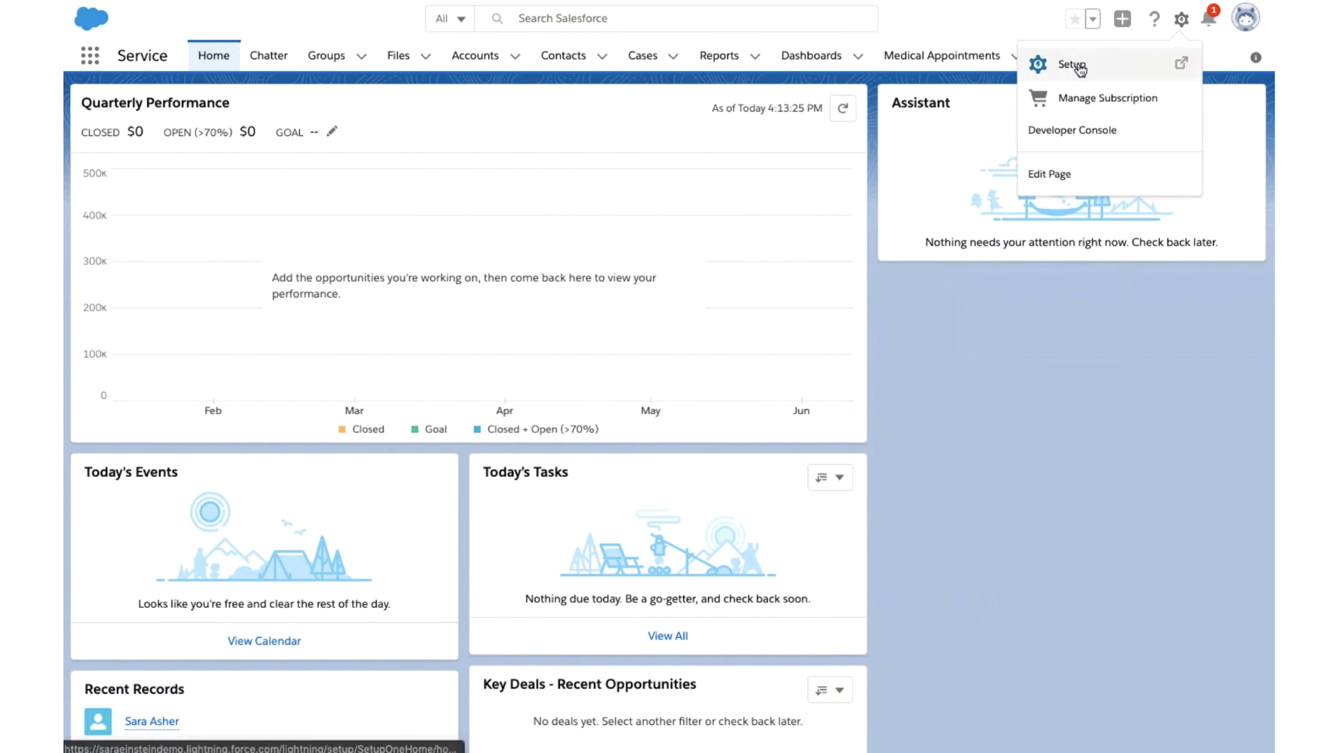
- Open Einstein Prediction Builder from Setup and start a new prediction
{"action": "left_click", "coordinate": [1078, 66]}
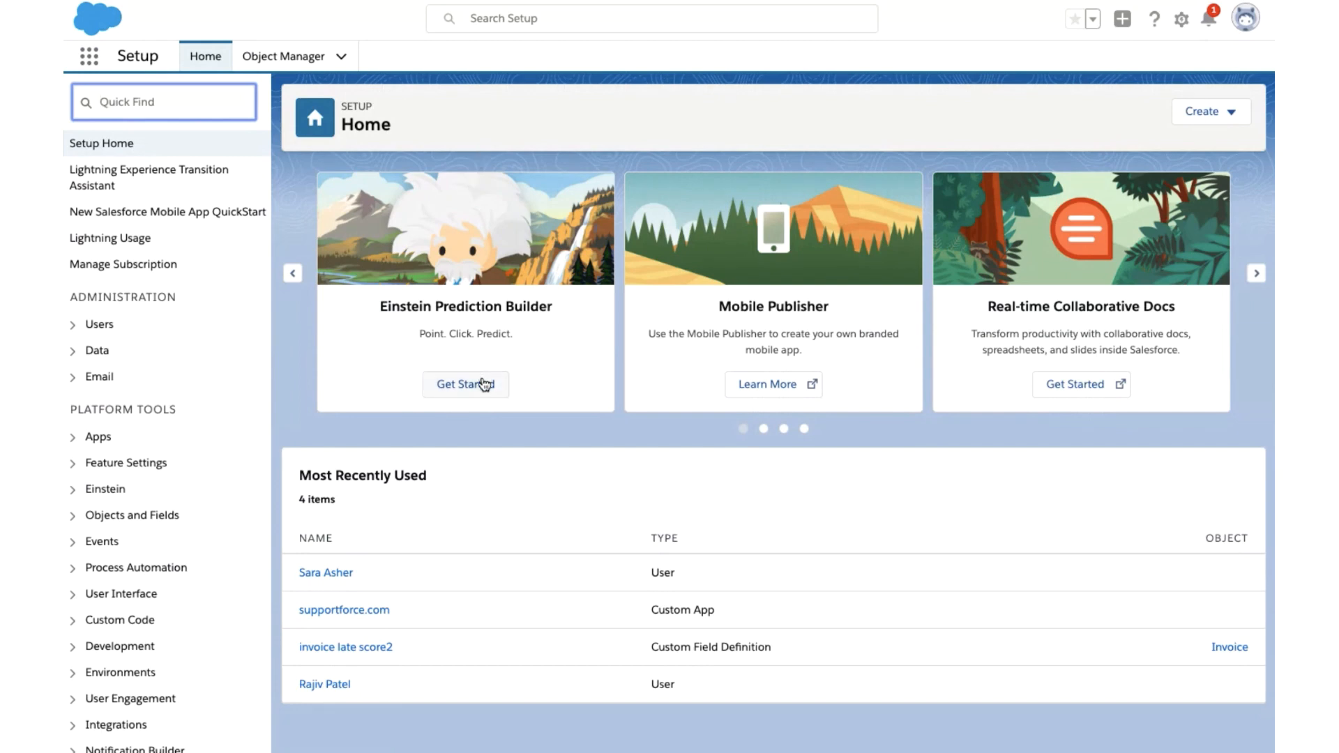
{"action": "left_click", "coordinate": [483, 382]}
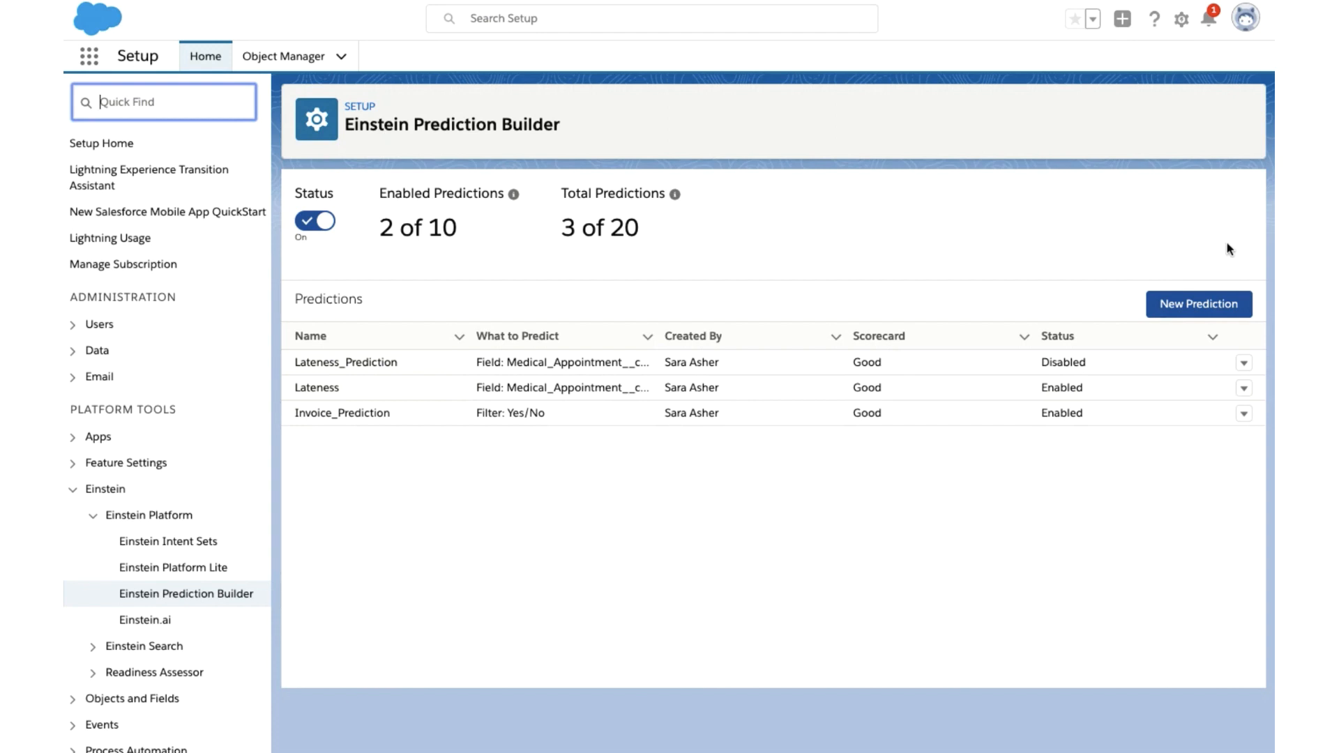
{"action": "left_click", "coordinate": [1197, 314]}
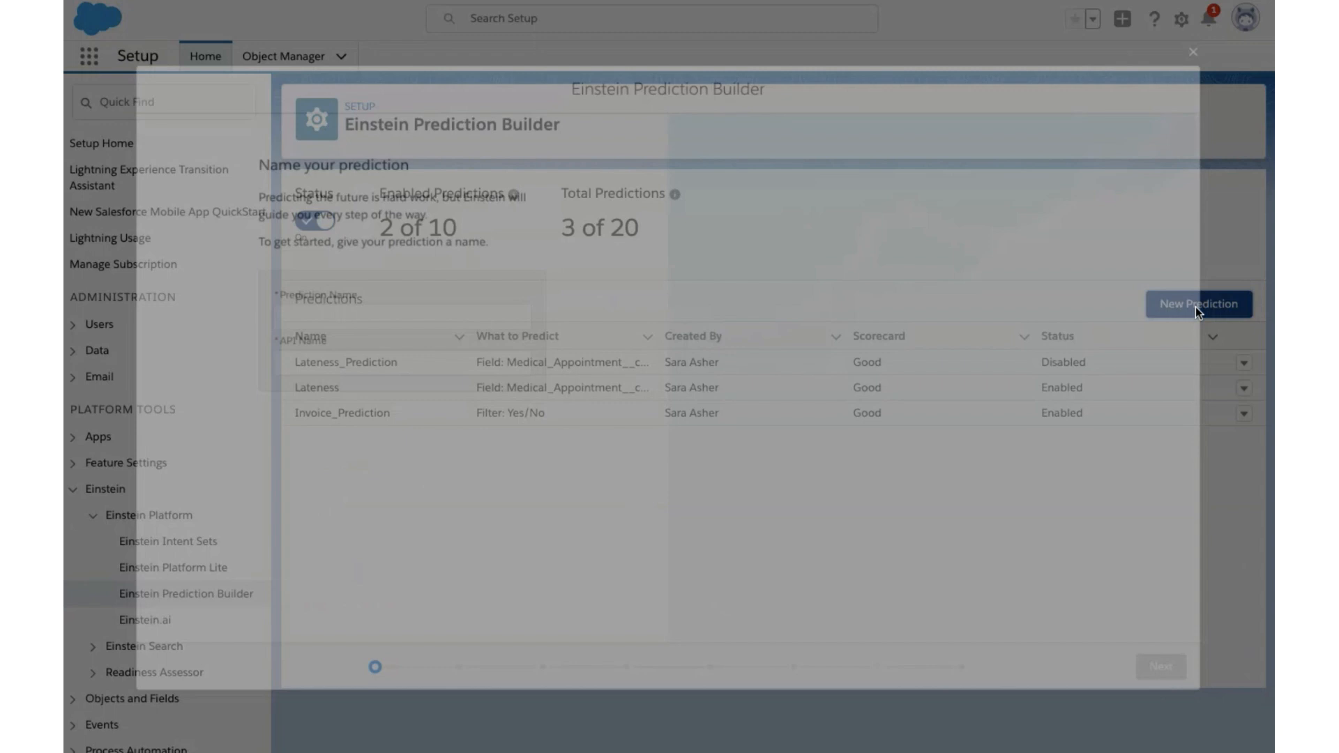
- Name the prediction "Late Invoice Prediction 2" with the matching API name and continue to object selection
{"action": "type", "text": "Invoice "}
{"action": "type", "text": "Predit"}
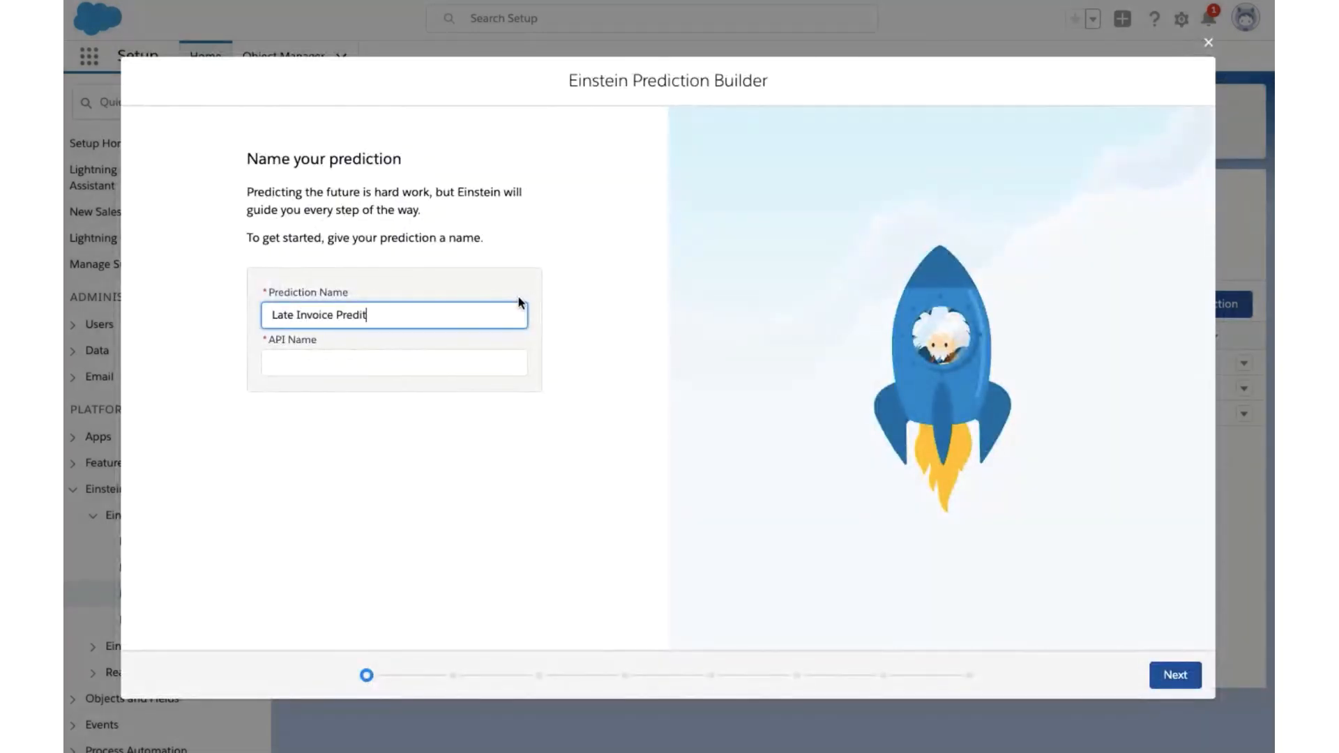
{"action": "key", "text": "BackSpace"}
{"action": "type", "text": "ction 2"}
{"action": "key", "text": "Tab"}
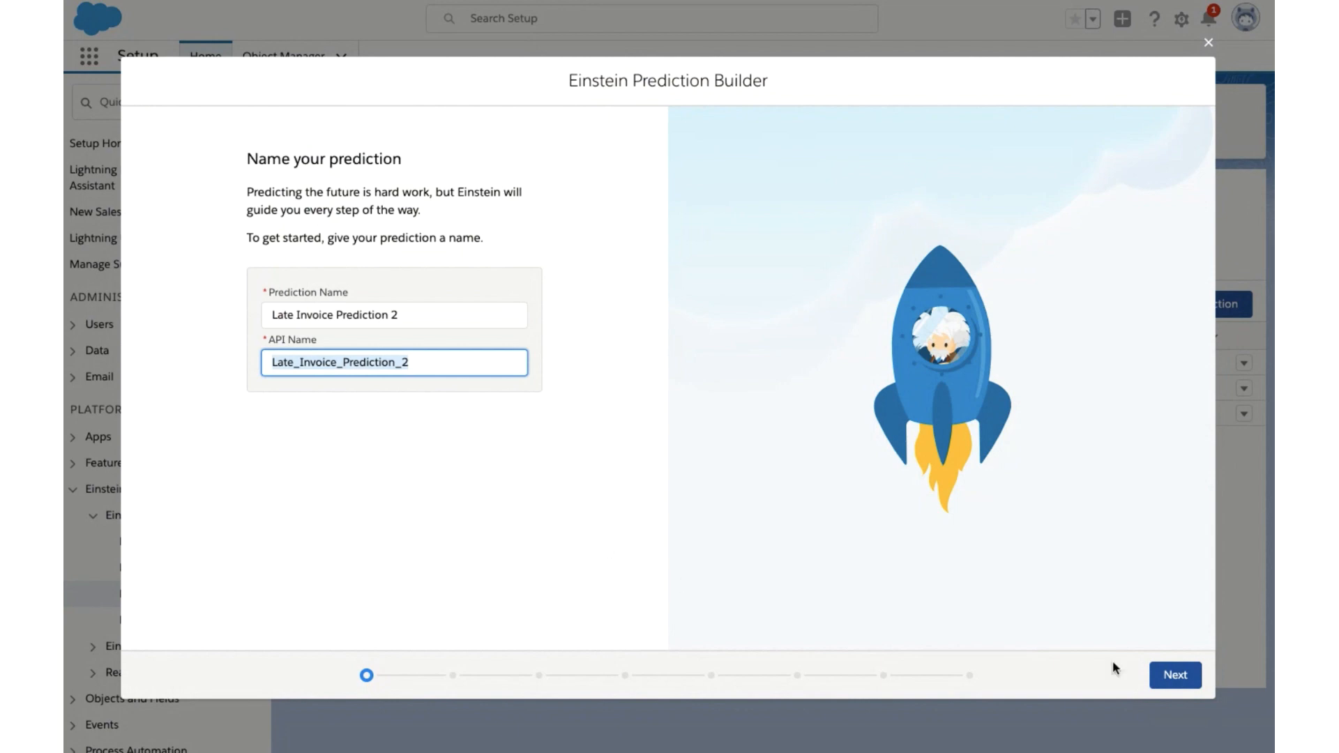
{"action": "left_click", "coordinate": [1176, 675]}
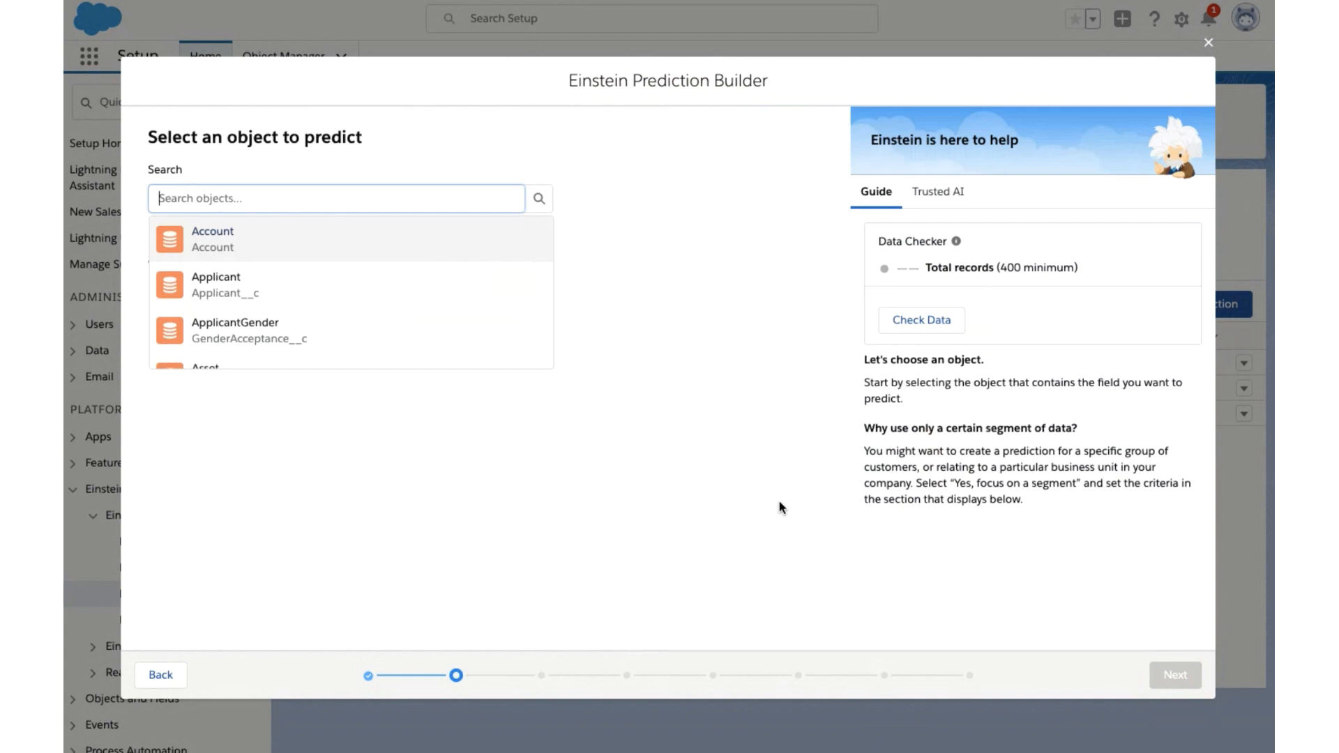
- Choose Invoice (Invoice__c) as the object to predict, check its data and continue to the question type
{"action": "type", "text": "Invoice"}
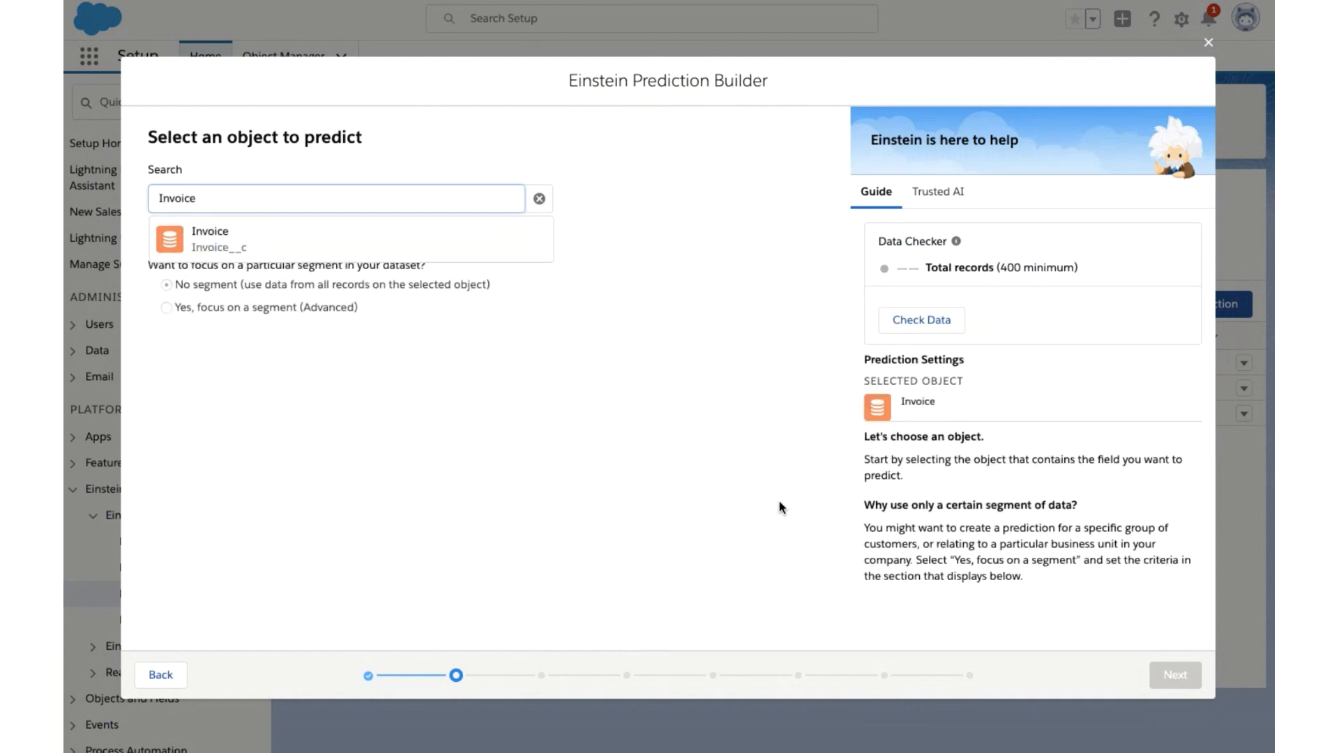
{"action": "left_click", "coordinate": [262, 239]}
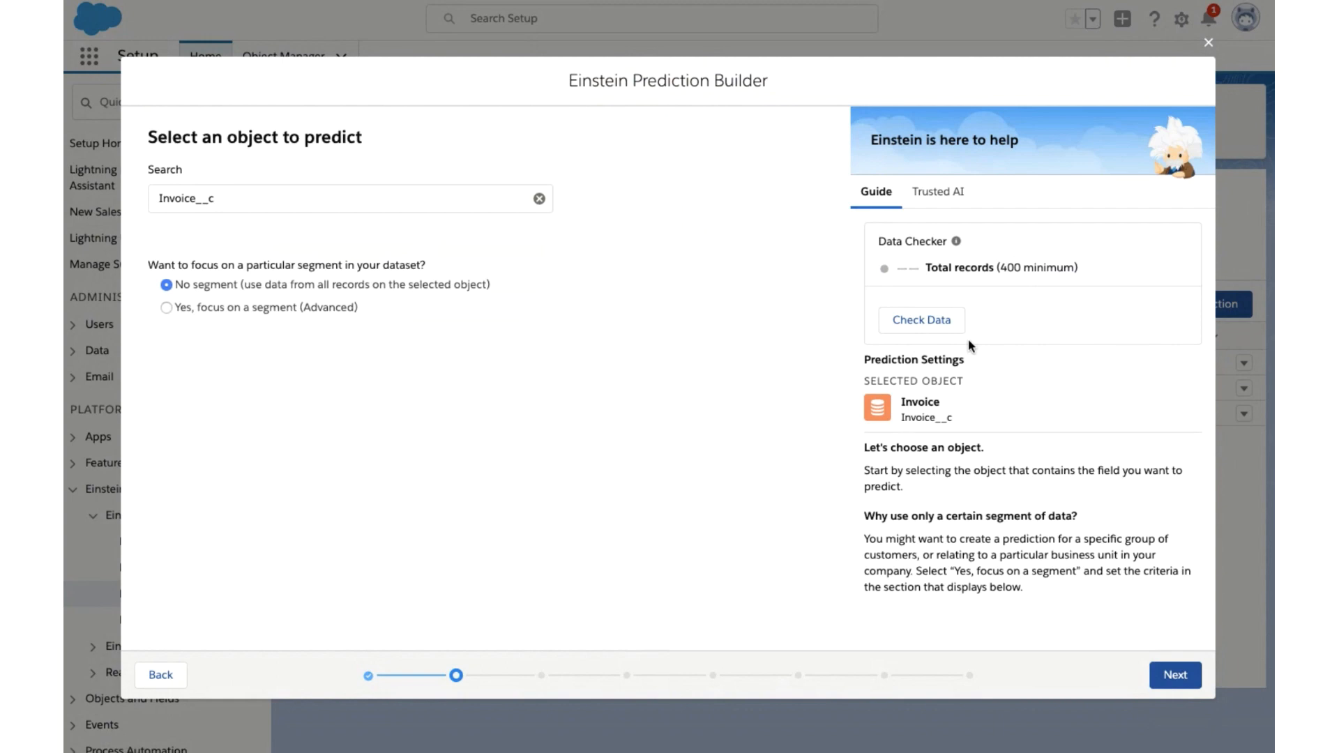
{"action": "left_click", "coordinate": [946, 320]}
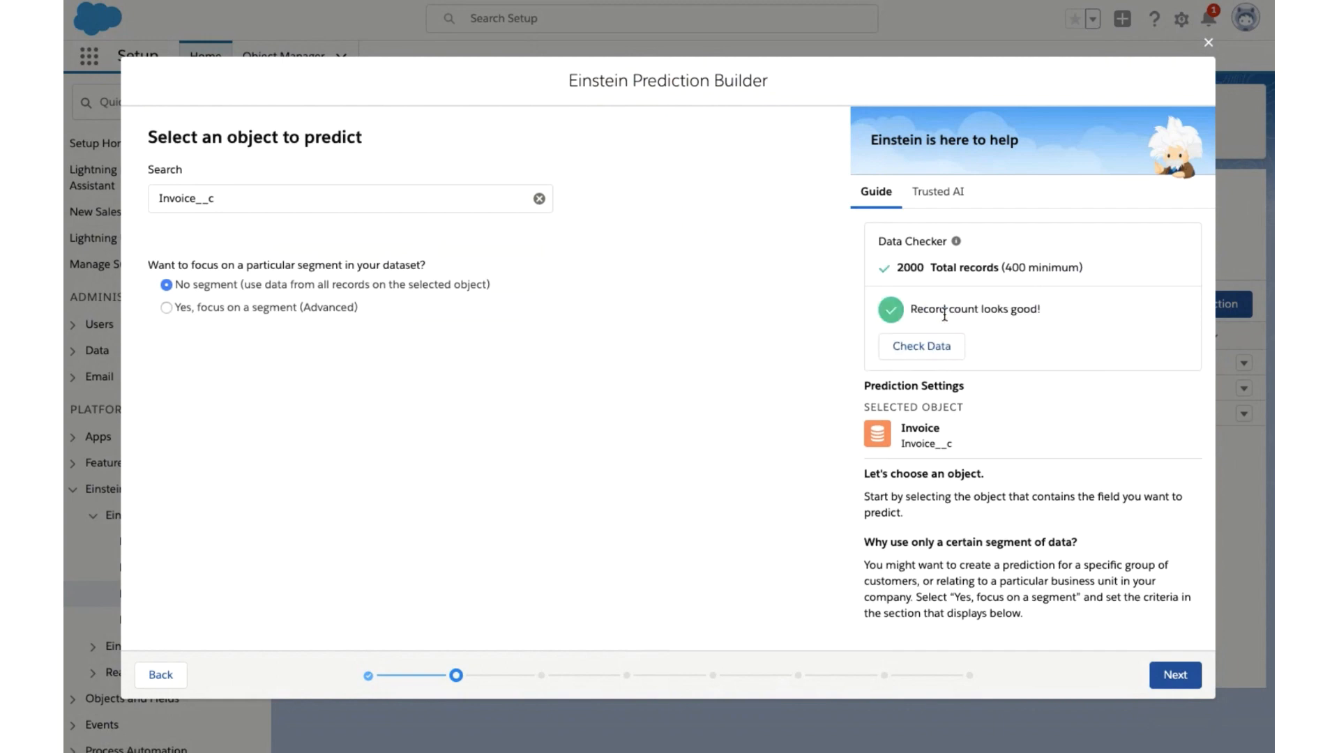
{"action": "left_click", "coordinate": [1197, 680]}
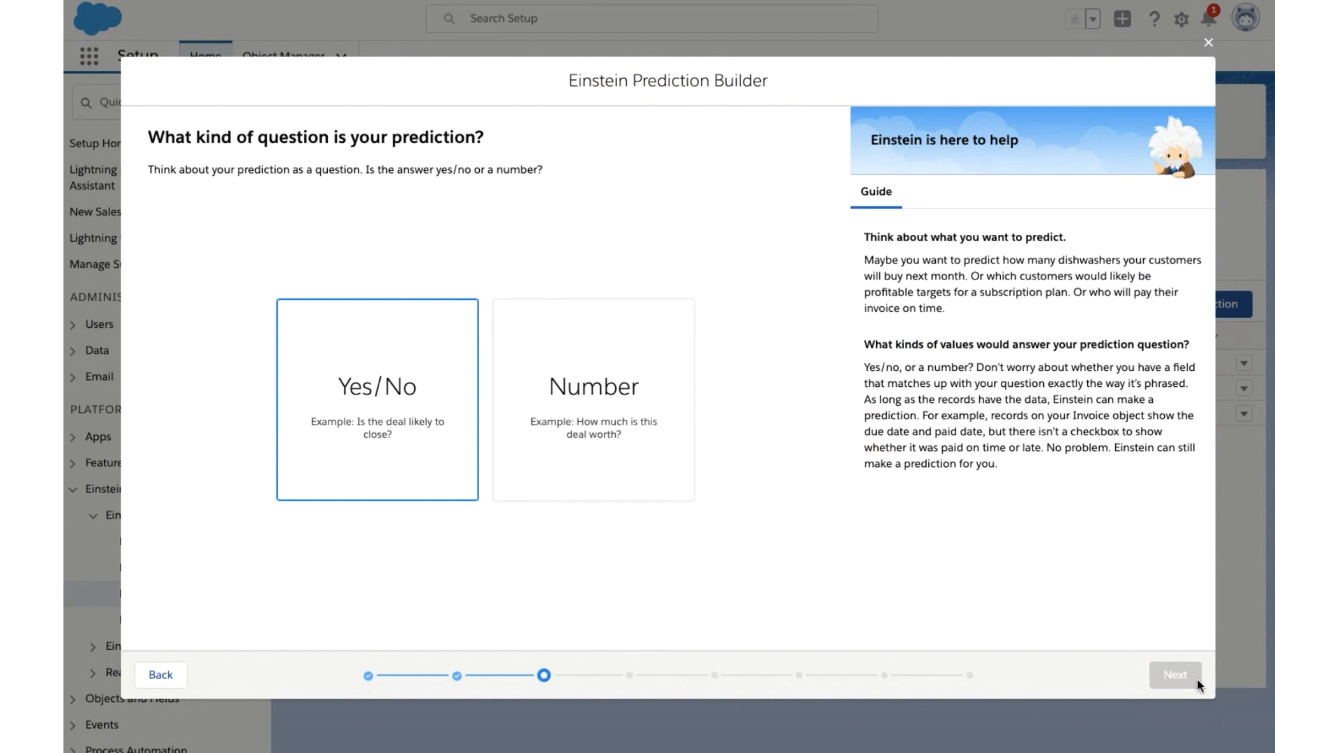
- Set the prediction question to Yes/No and choose No Field so that filters define the examples
{"action": "left_click", "coordinate": [423, 445]}
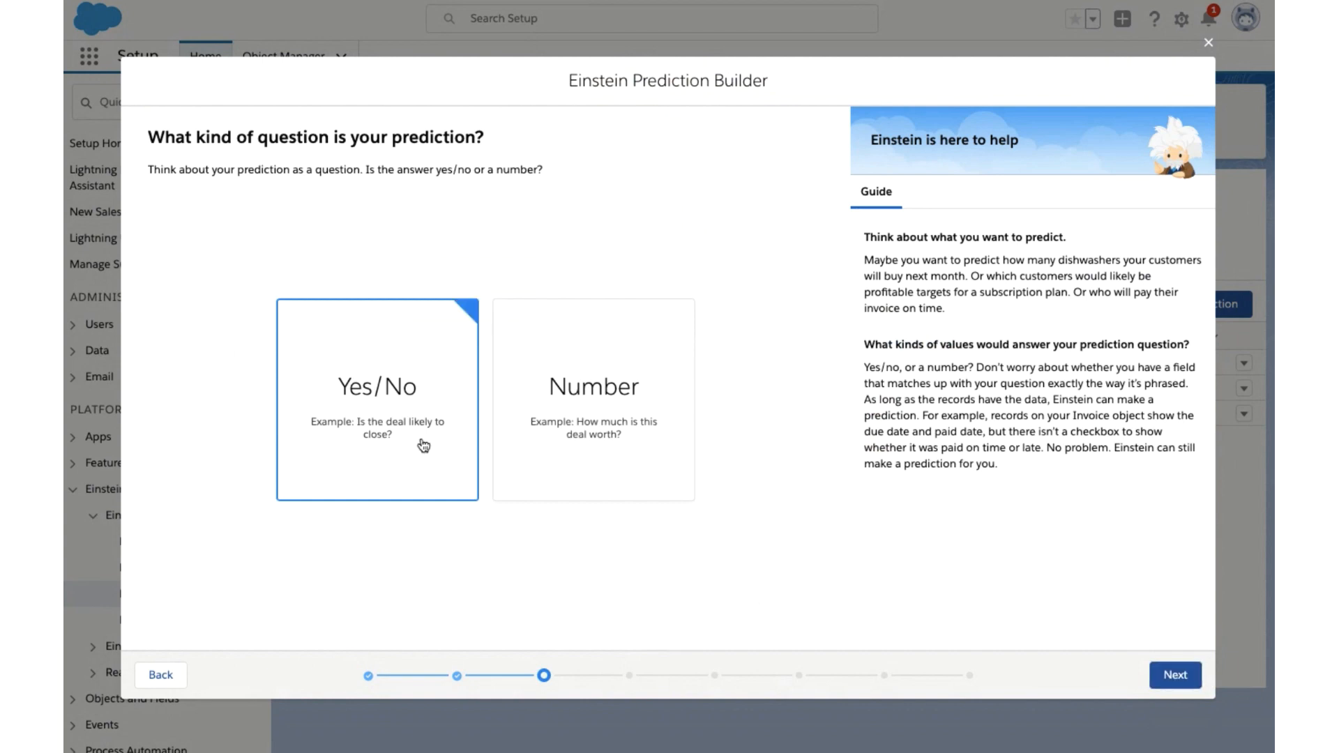
{"action": "left_click", "coordinate": [1160, 676]}
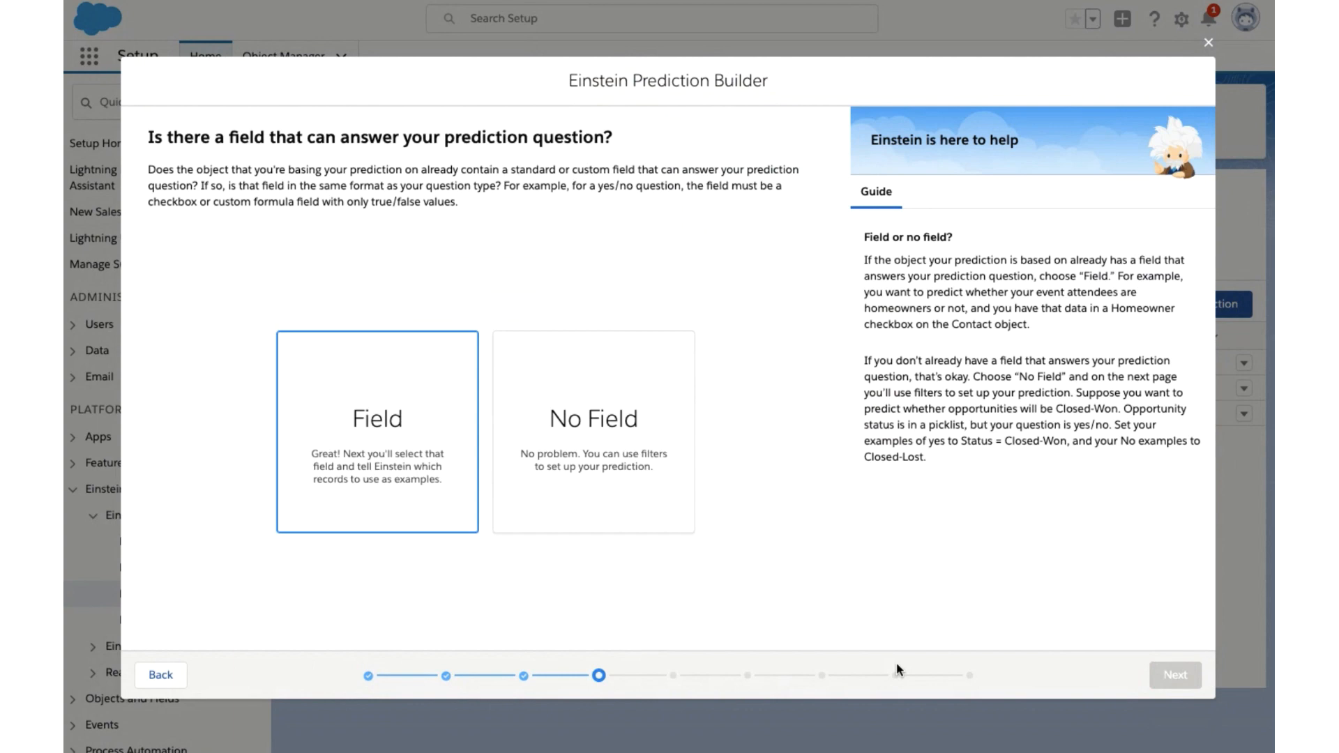
{"action": "left_click", "coordinate": [568, 427]}
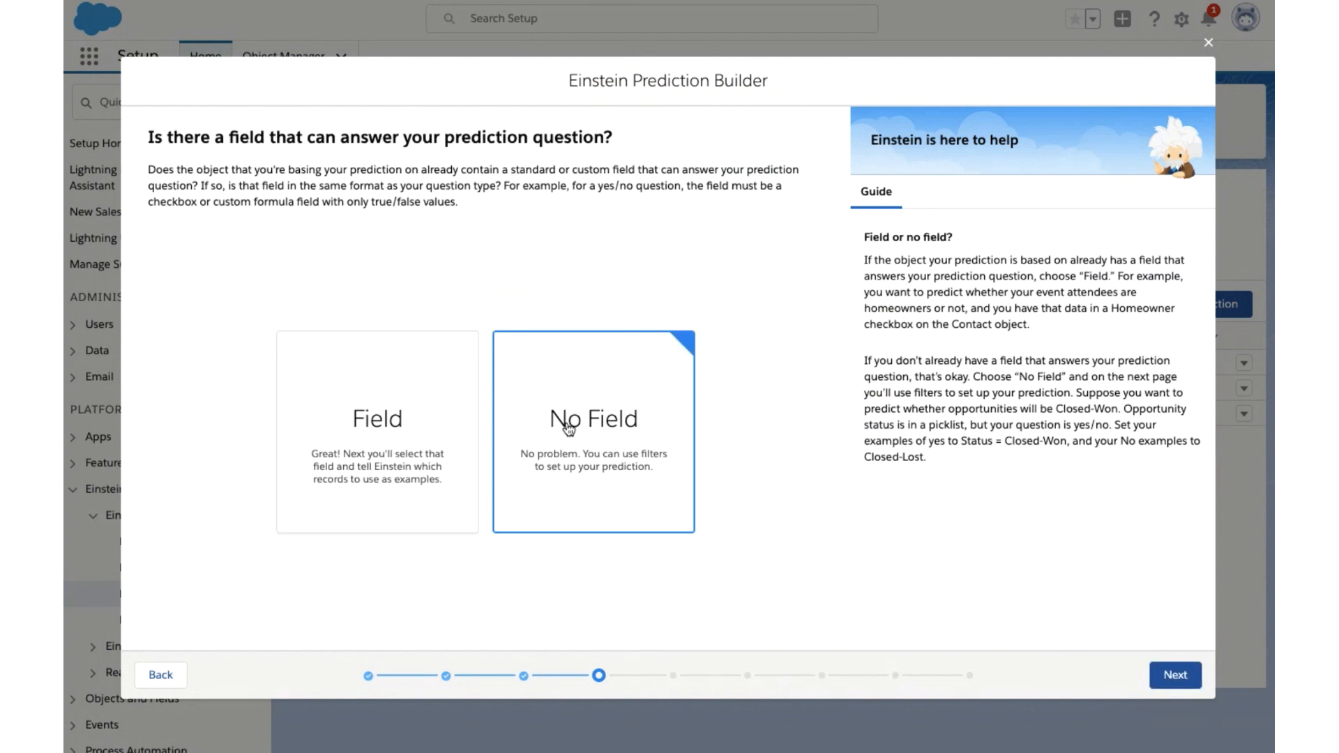
{"action": "left_click", "coordinate": [1162, 676]}
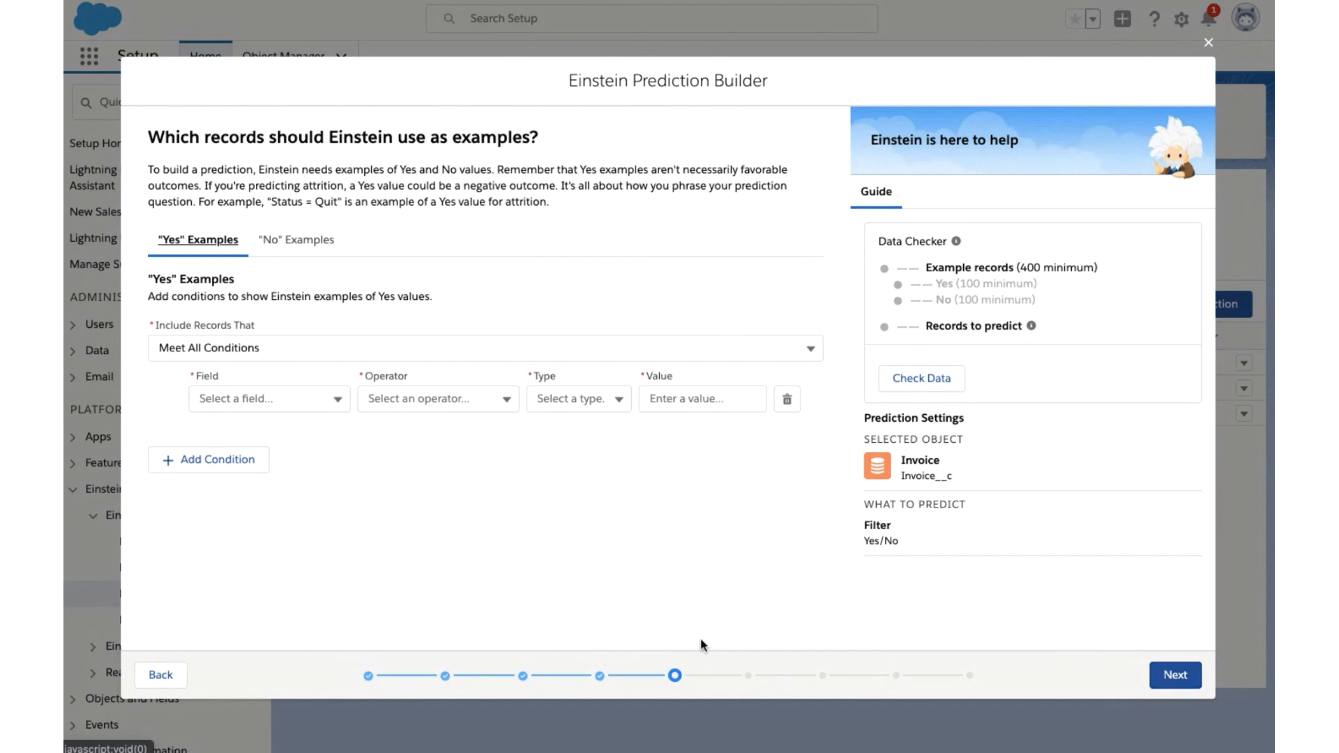
- Define the first "Yes" example condition as Last Payment Date greater than a comparison to Invoice Due Date
{"action": "left_click", "coordinate": [315, 403]}
{"action": "scroll", "coordinate": [311, 472], "scroll_direction": "down", "scroll_amount": 3}
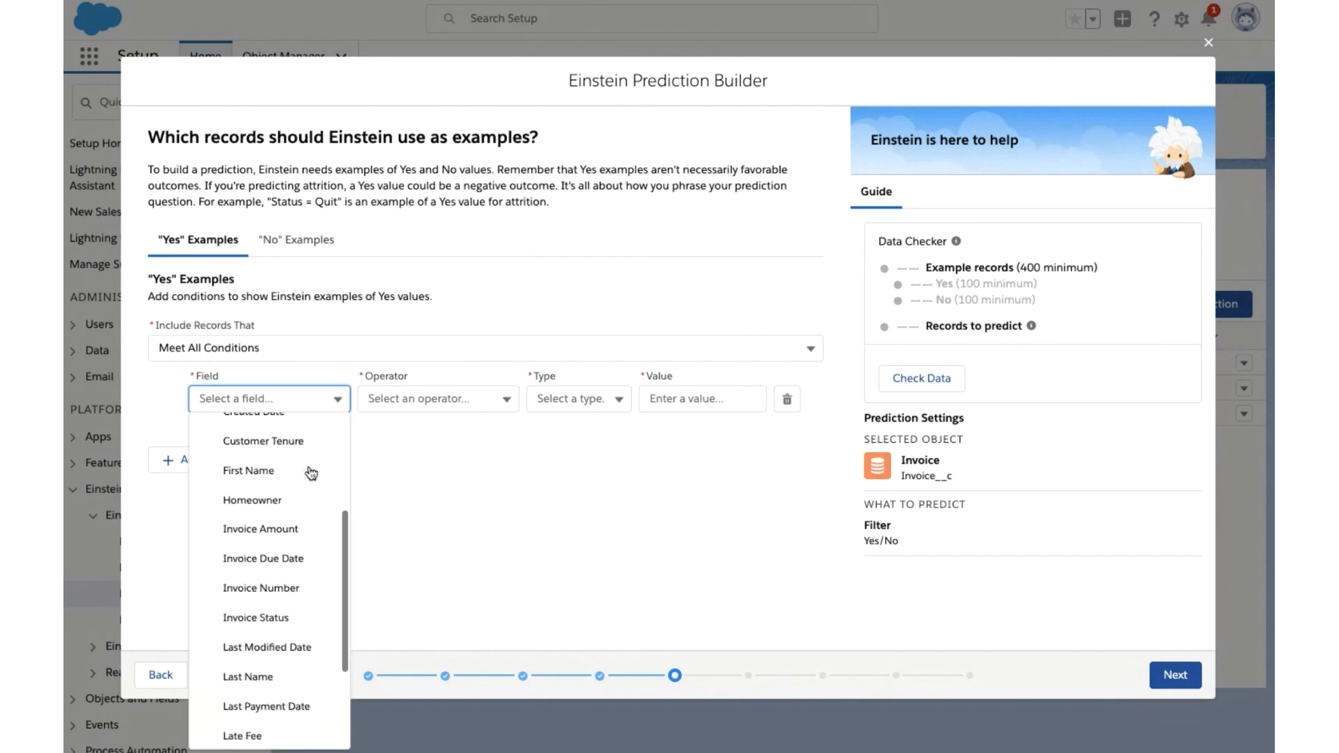
{"action": "left_click", "coordinate": [269, 706]}
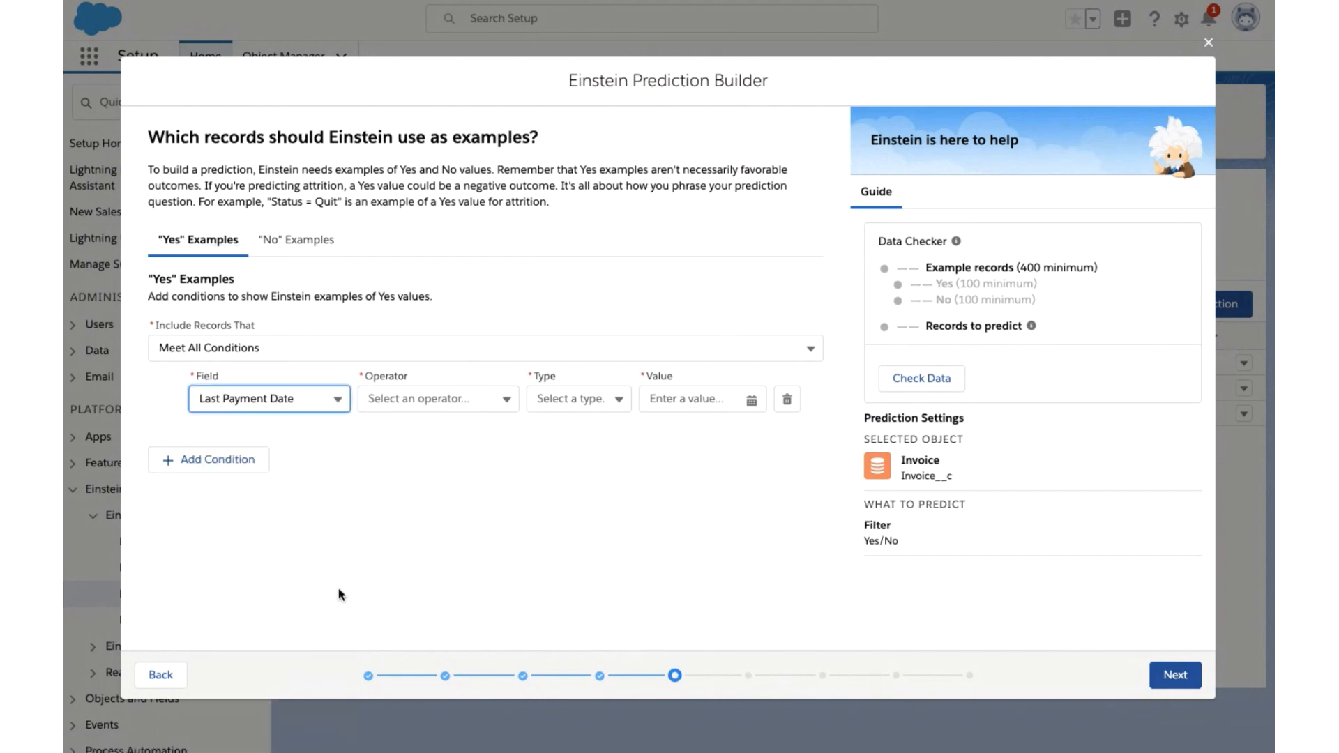
{"action": "left_click", "coordinate": [481, 401]}
{"action": "left_click", "coordinate": [439, 496]}
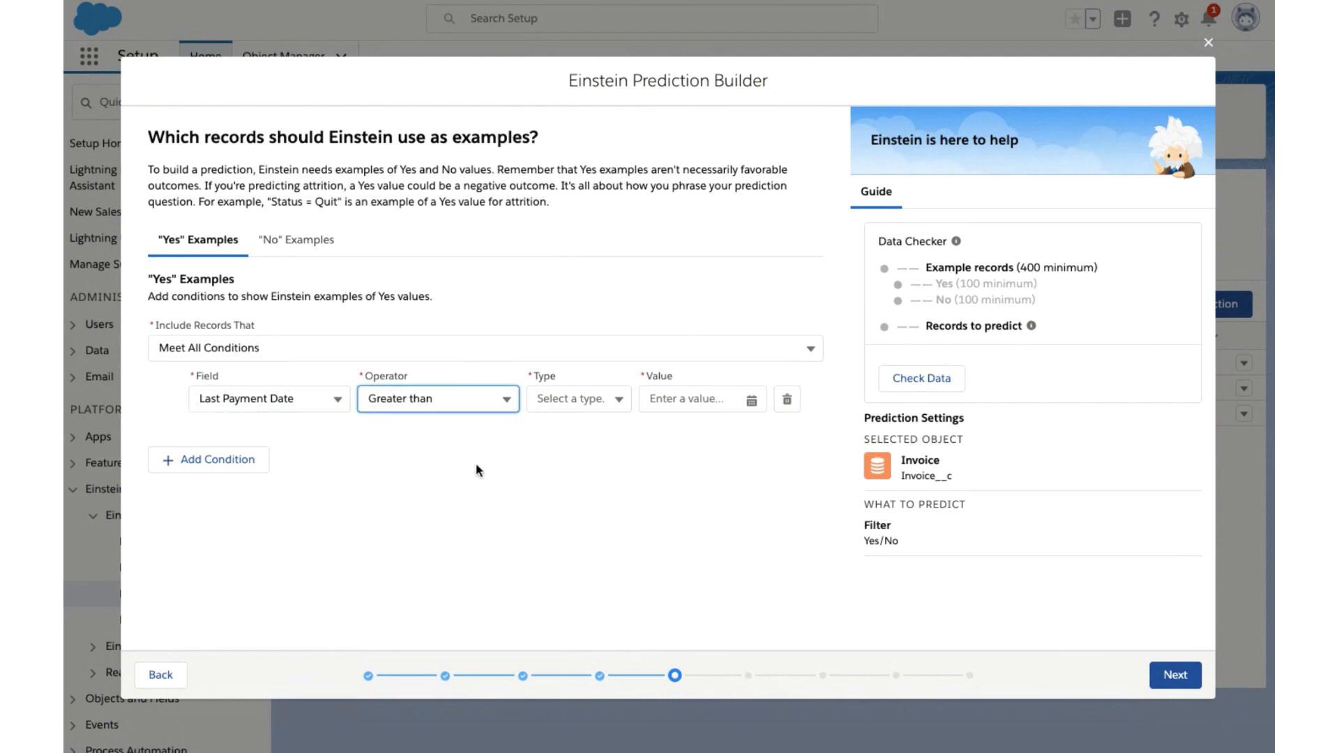
{"action": "left_click", "coordinate": [579, 399]}
{"action": "left_click", "coordinate": [570, 430]}
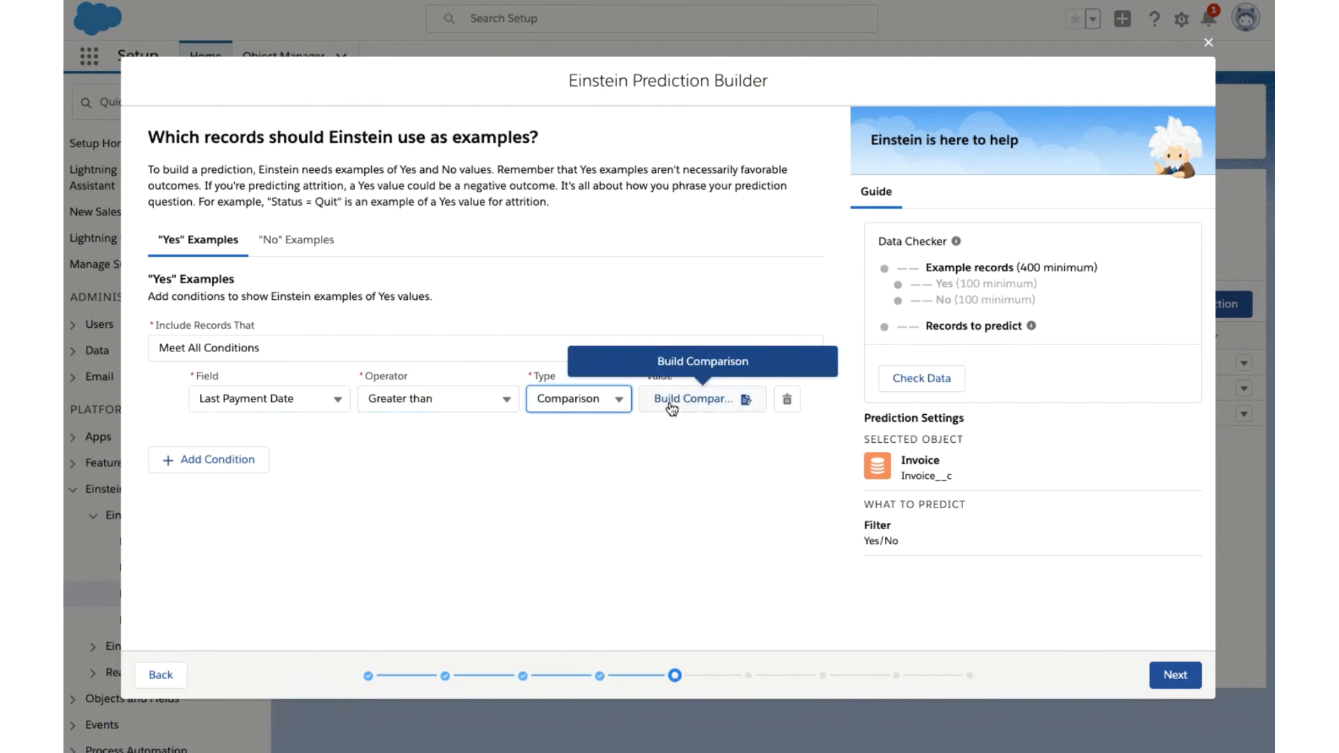
{"action": "left_click", "coordinate": [672, 404]}
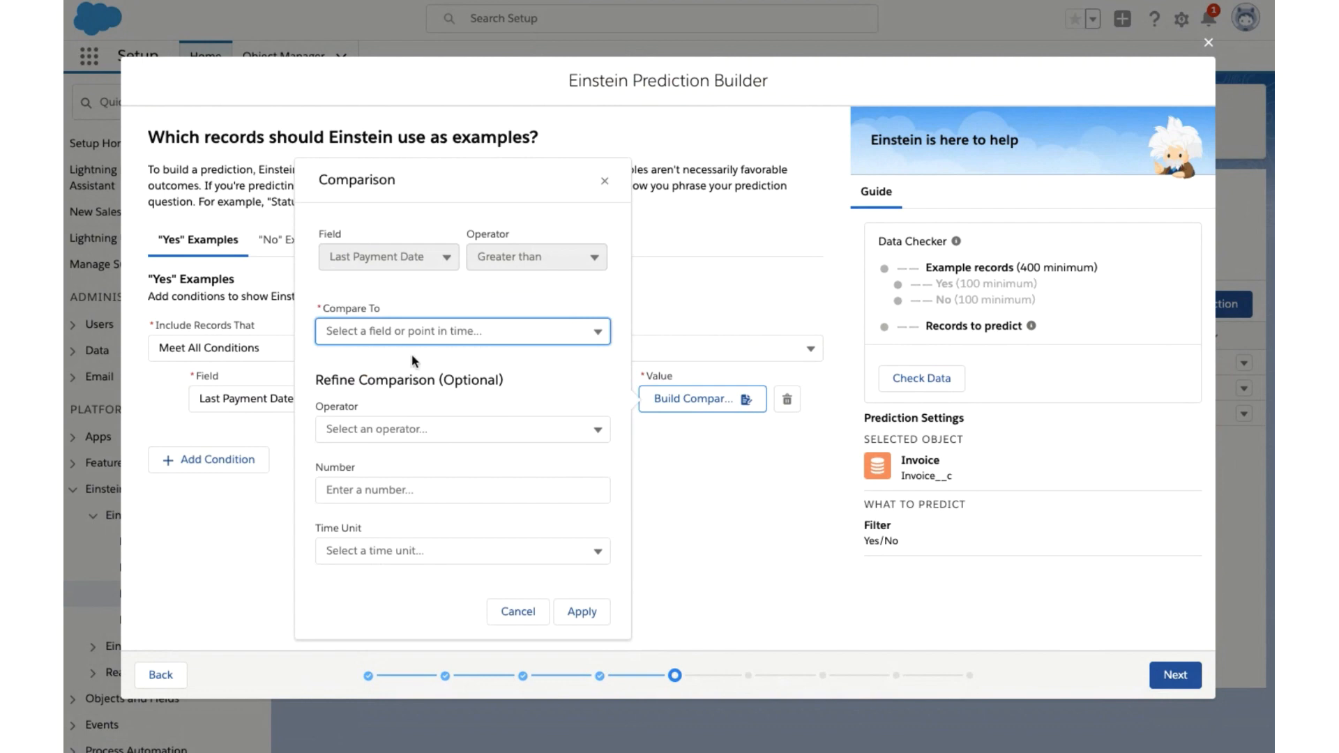
{"action": "left_click", "coordinate": [409, 334]}
{"action": "left_click", "coordinate": [387, 396]}
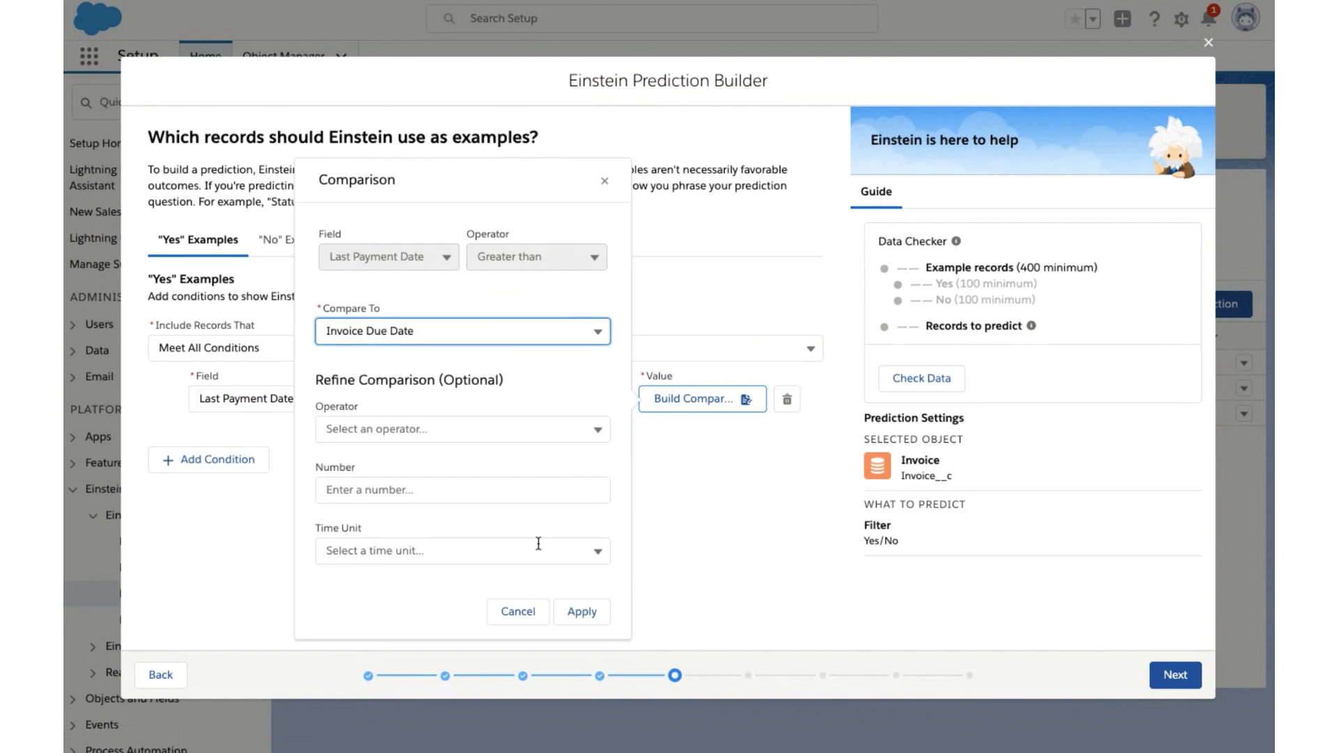
{"action": "left_click", "coordinate": [581, 614]}
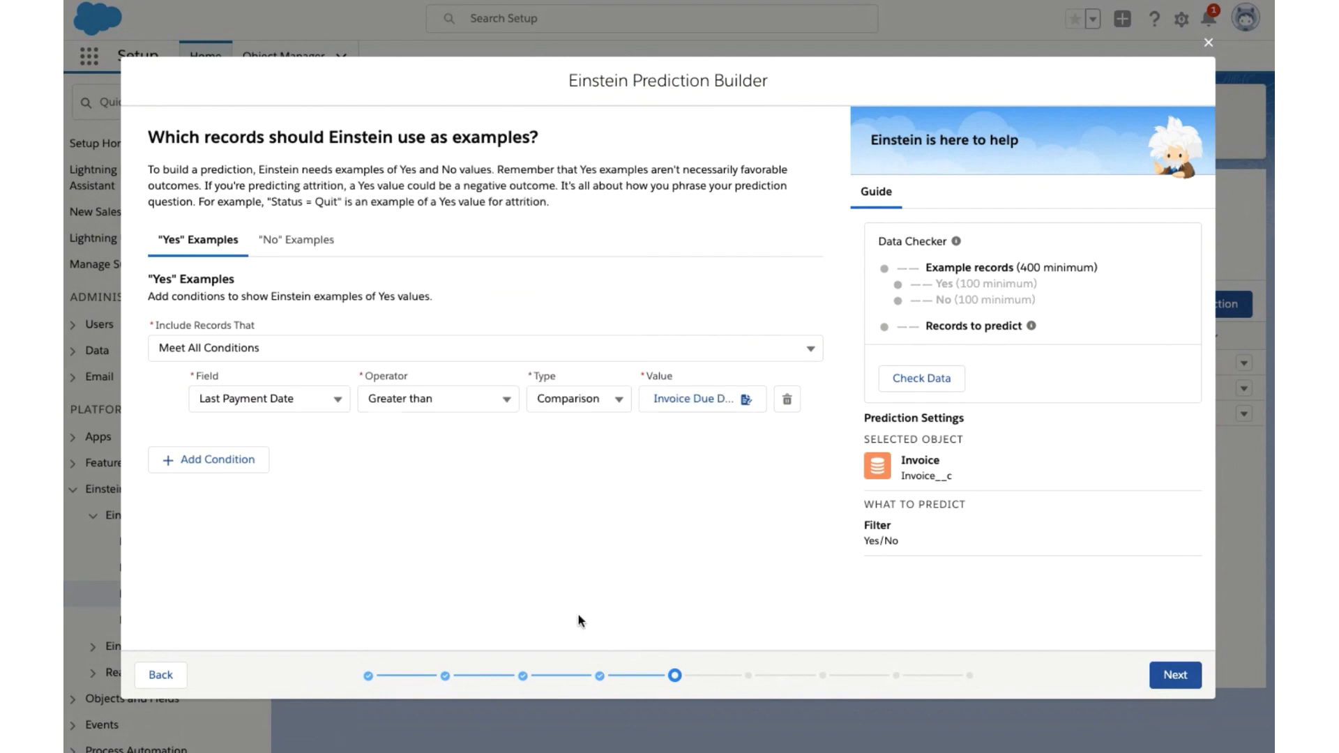
- Add a second "Yes" example condition: Balance Due greater than the currency value 0
{"action": "left_click", "coordinate": [240, 461]}
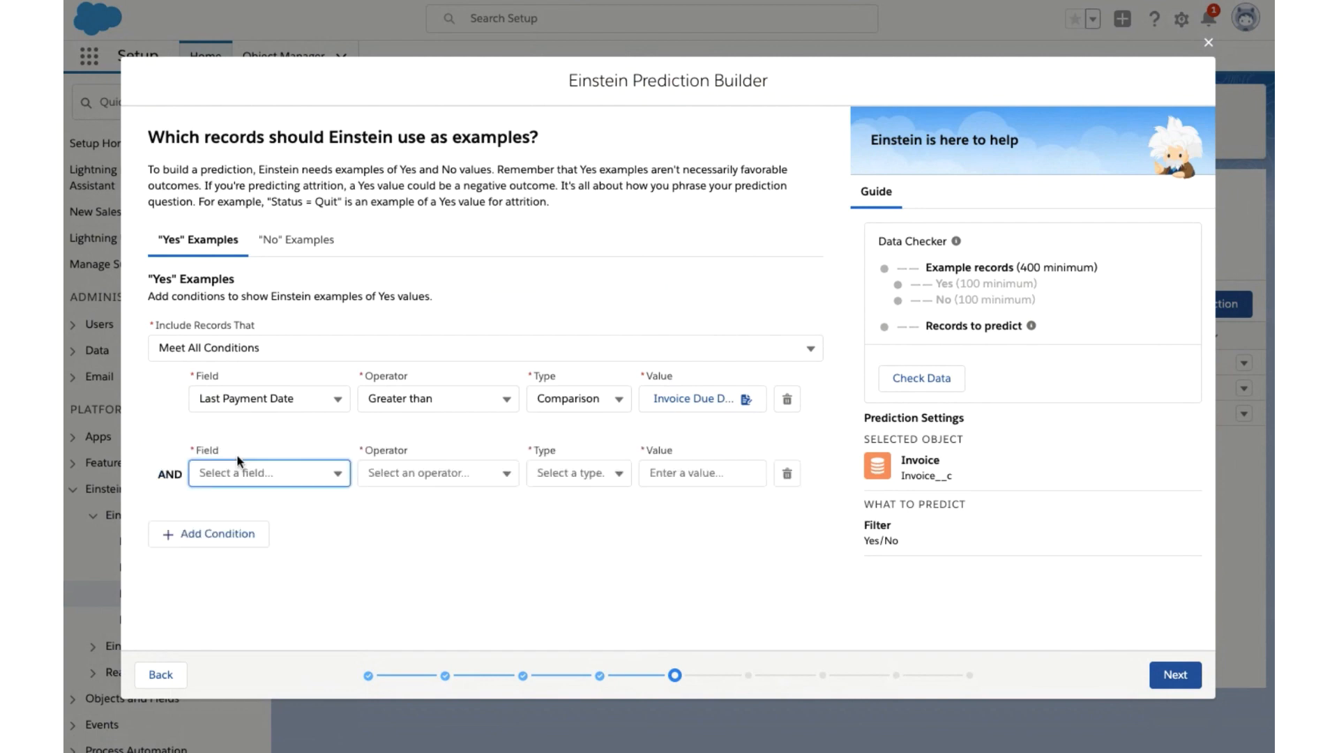
{"action": "left_click", "coordinate": [292, 469]}
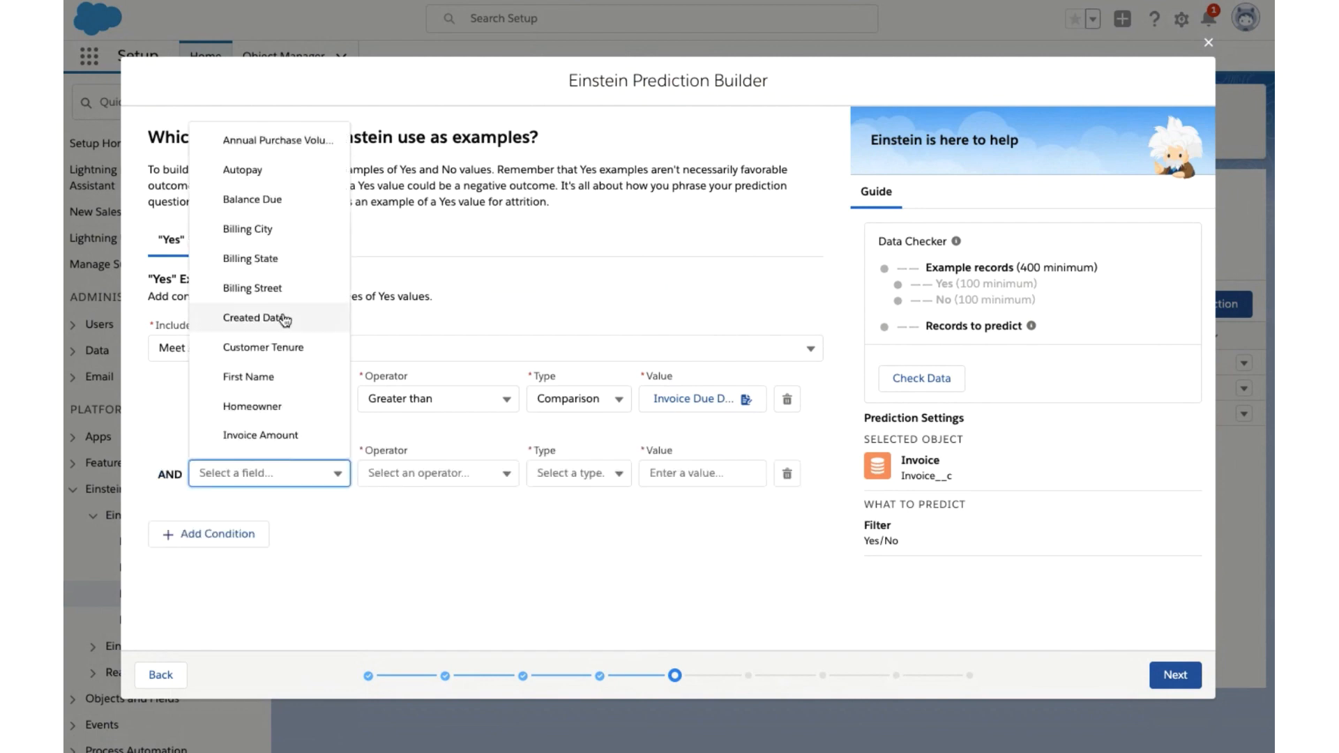
{"action": "left_click", "coordinate": [273, 195]}
{"action": "left_click", "coordinate": [439, 473]}
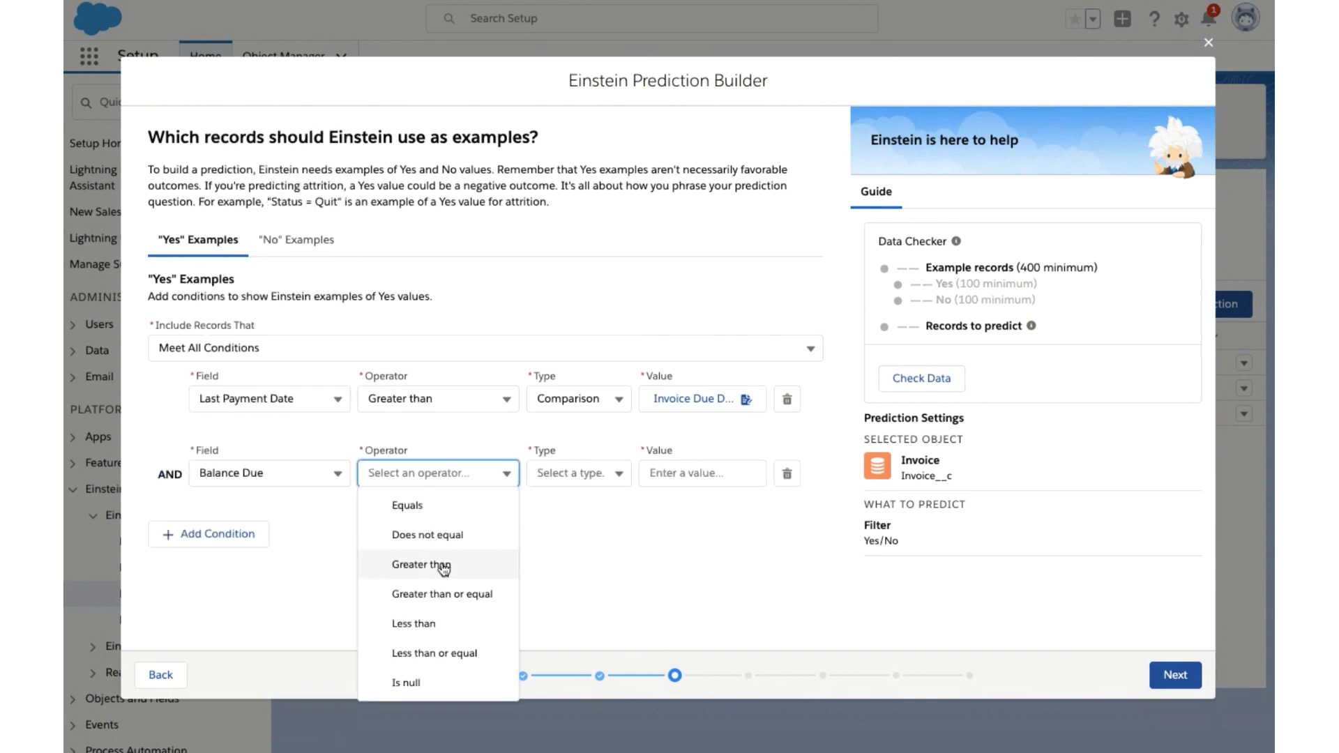
{"action": "left_click", "coordinate": [443, 566]}
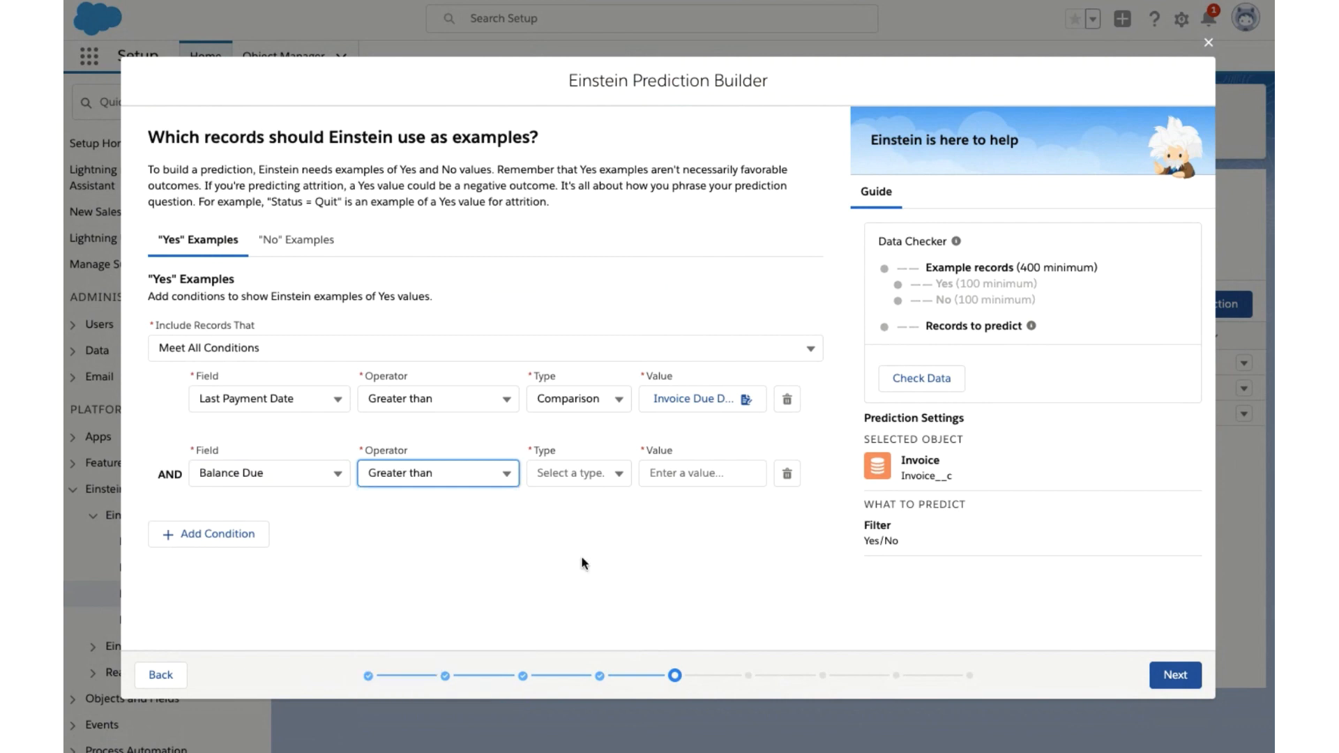
{"action": "left_click", "coordinate": [572, 474]}
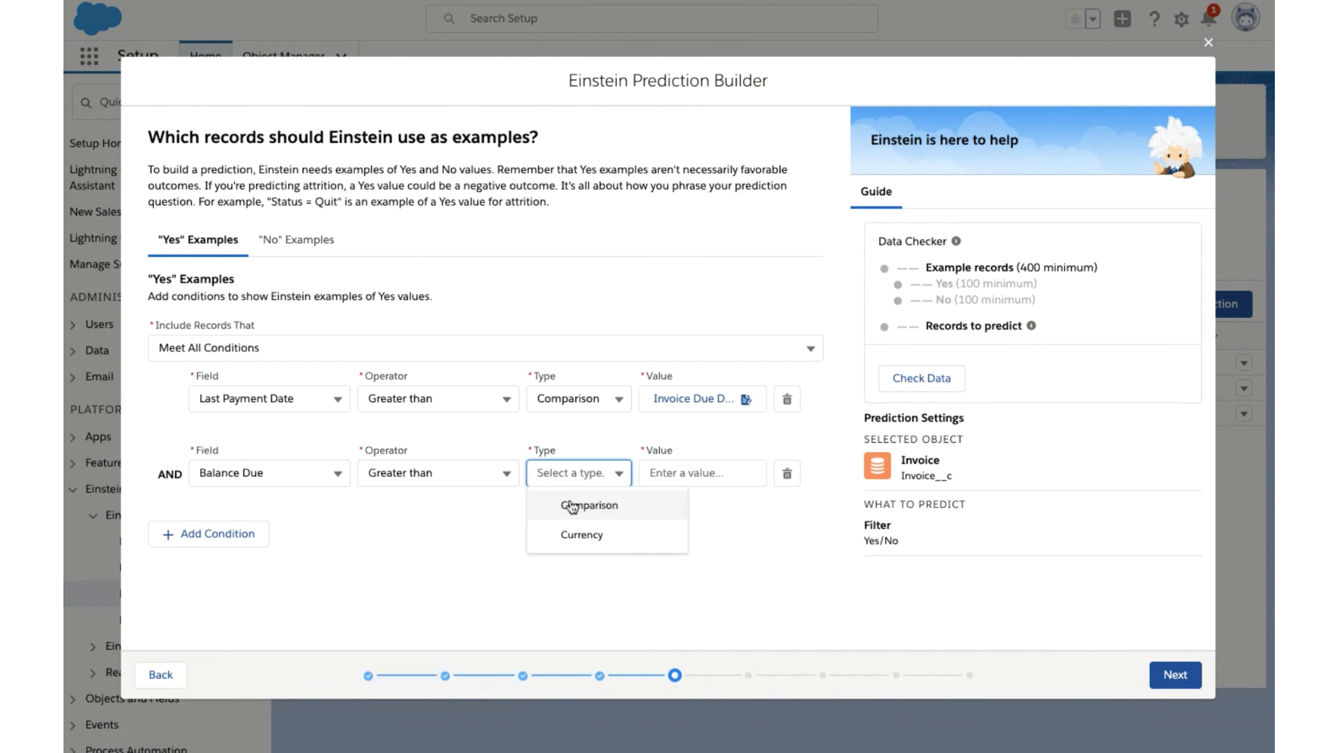
{"action": "left_click", "coordinate": [568, 539]}
{"action": "left_click", "coordinate": [691, 473]}
{"action": "type", "text": "0"}
{"action": "left_click", "coordinate": [559, 596]}
- Add a third "Yes" example condition: Invoice Due Date less than a comparison to Now ()
{"action": "left_click", "coordinate": [252, 533]}
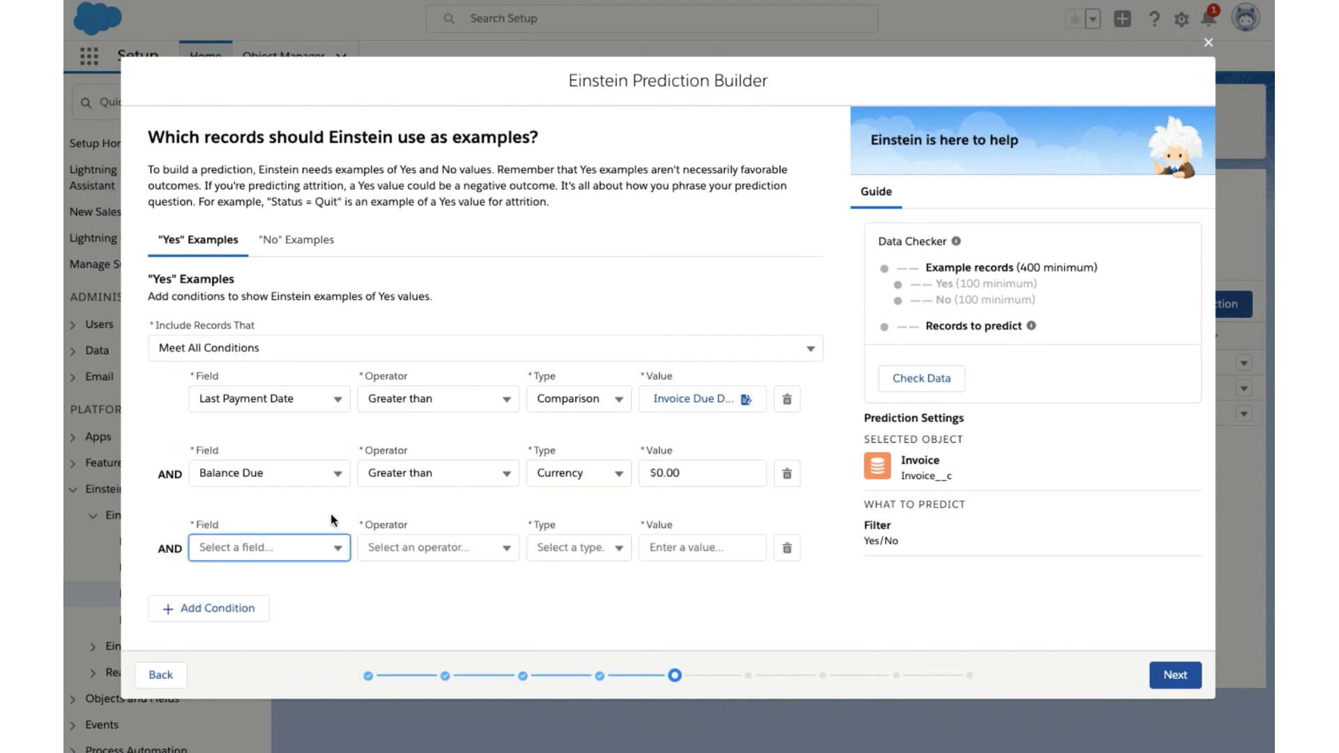
{"action": "left_click", "coordinate": [307, 545]}
{"action": "scroll", "coordinate": [284, 460], "scroll_direction": "down", "scroll_amount": 3}
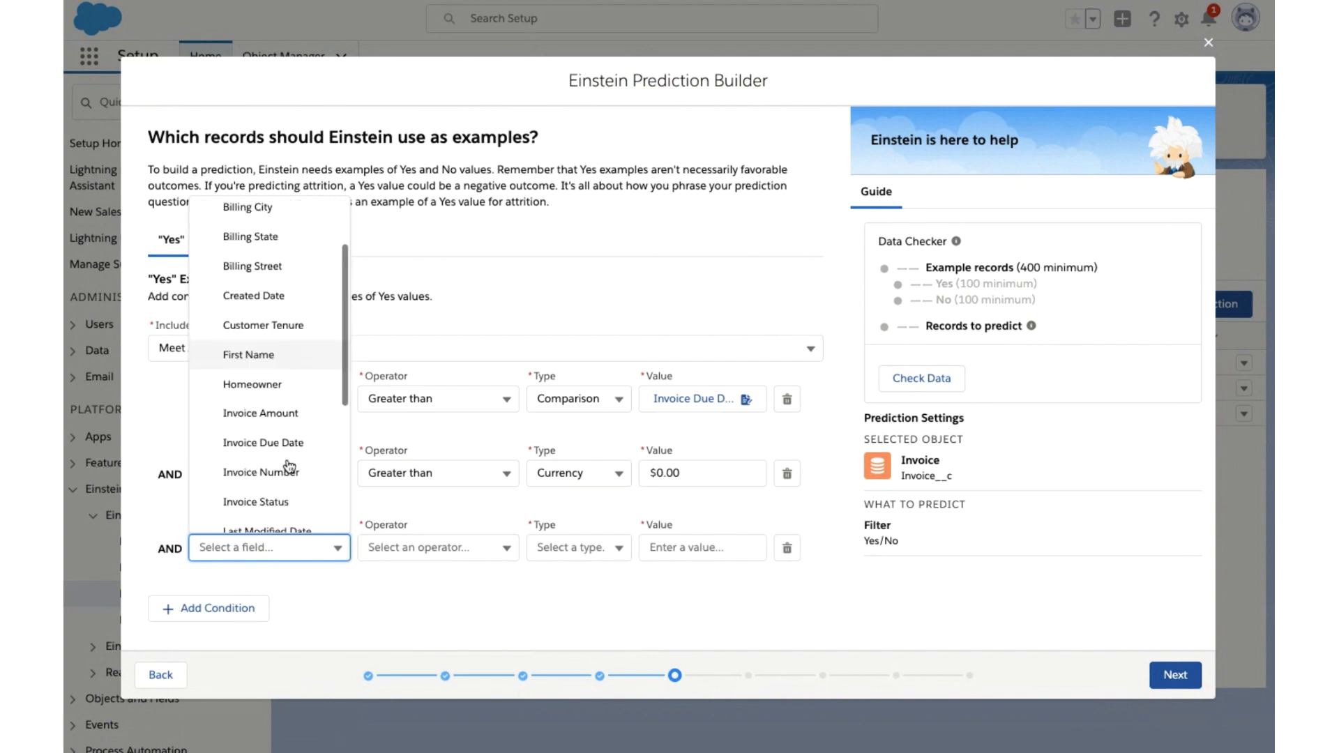
{"action": "left_click", "coordinate": [283, 429]}
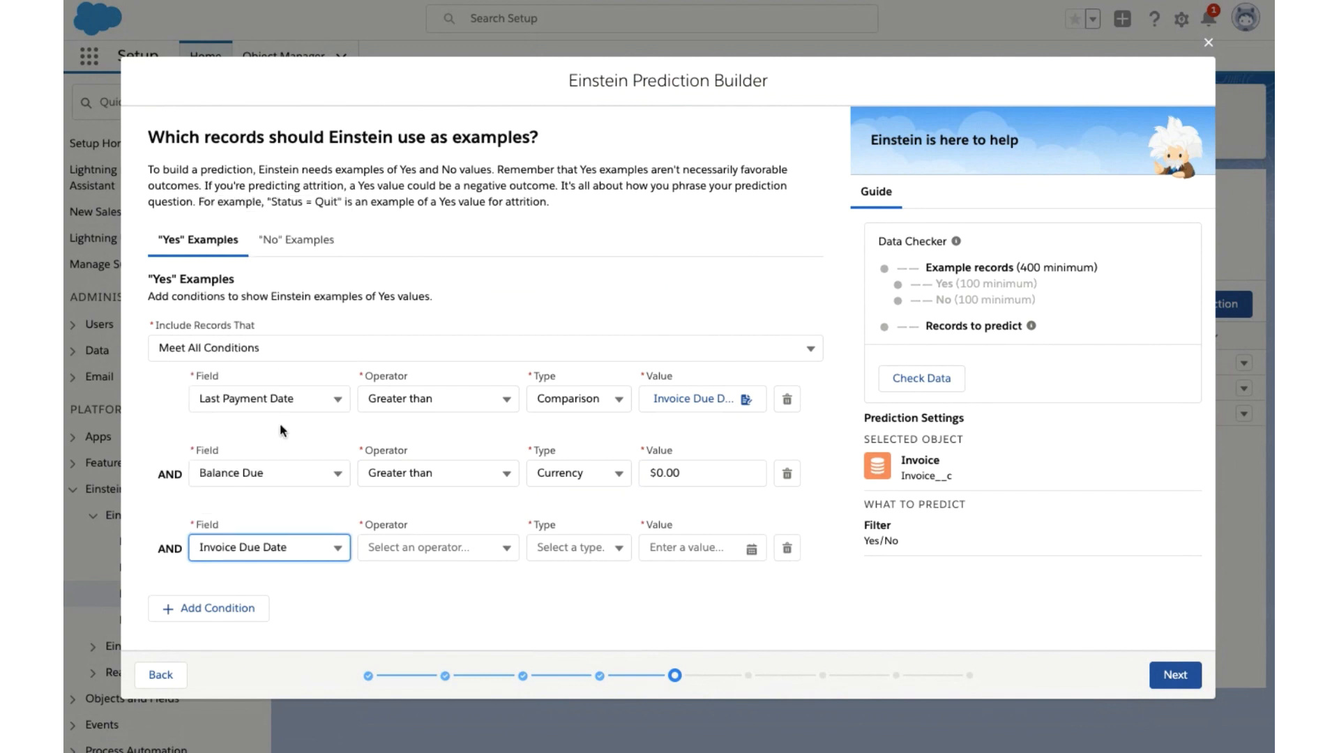
{"action": "left_click", "coordinate": [424, 555]}
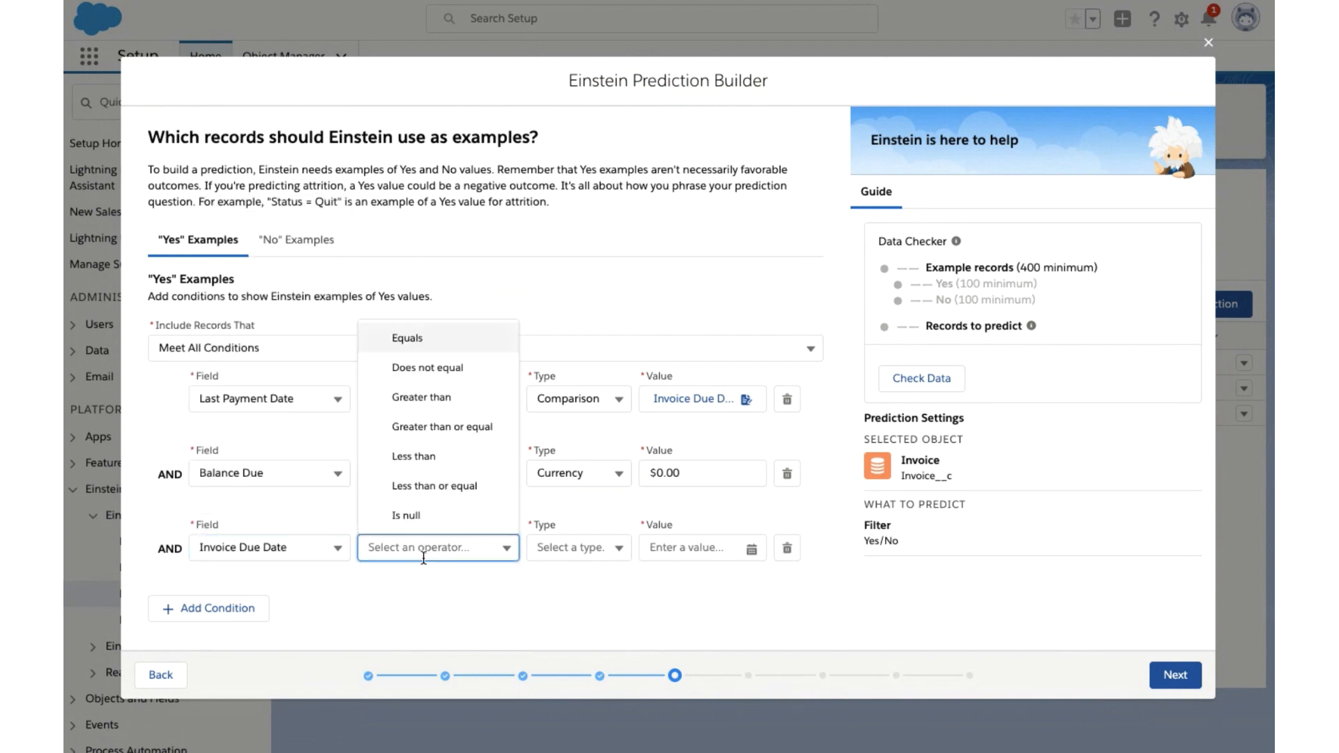
{"action": "left_click", "coordinate": [427, 457]}
{"action": "left_click", "coordinate": [594, 551]}
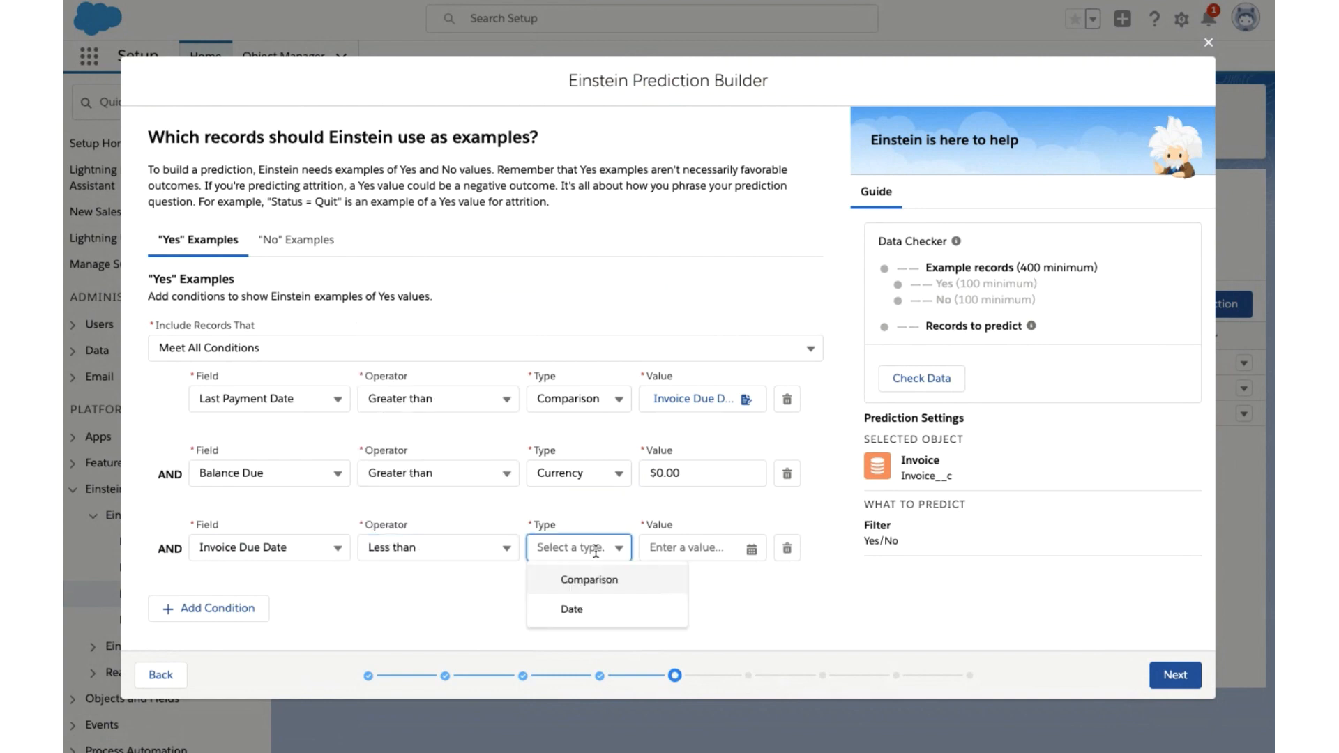
{"action": "left_click", "coordinate": [627, 581]}
{"action": "left_click", "coordinate": [693, 555]}
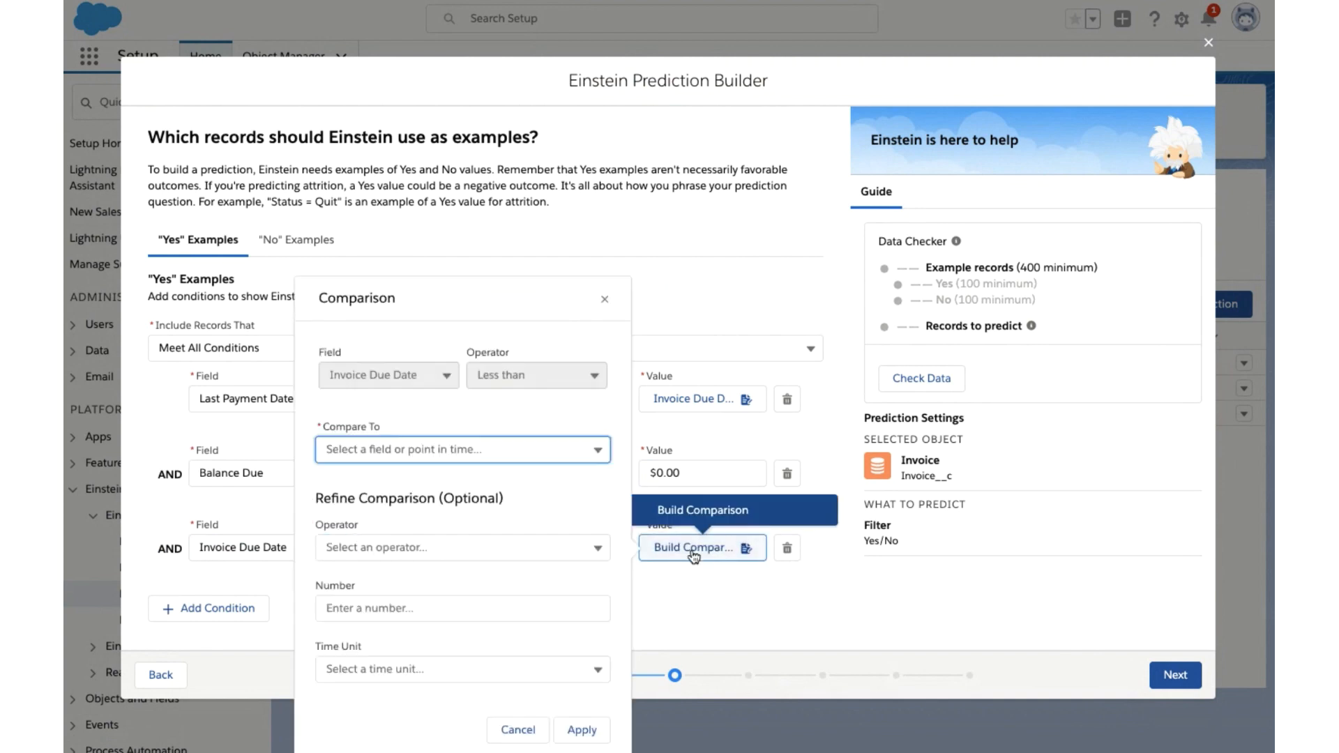
{"action": "left_click", "coordinate": [417, 452]}
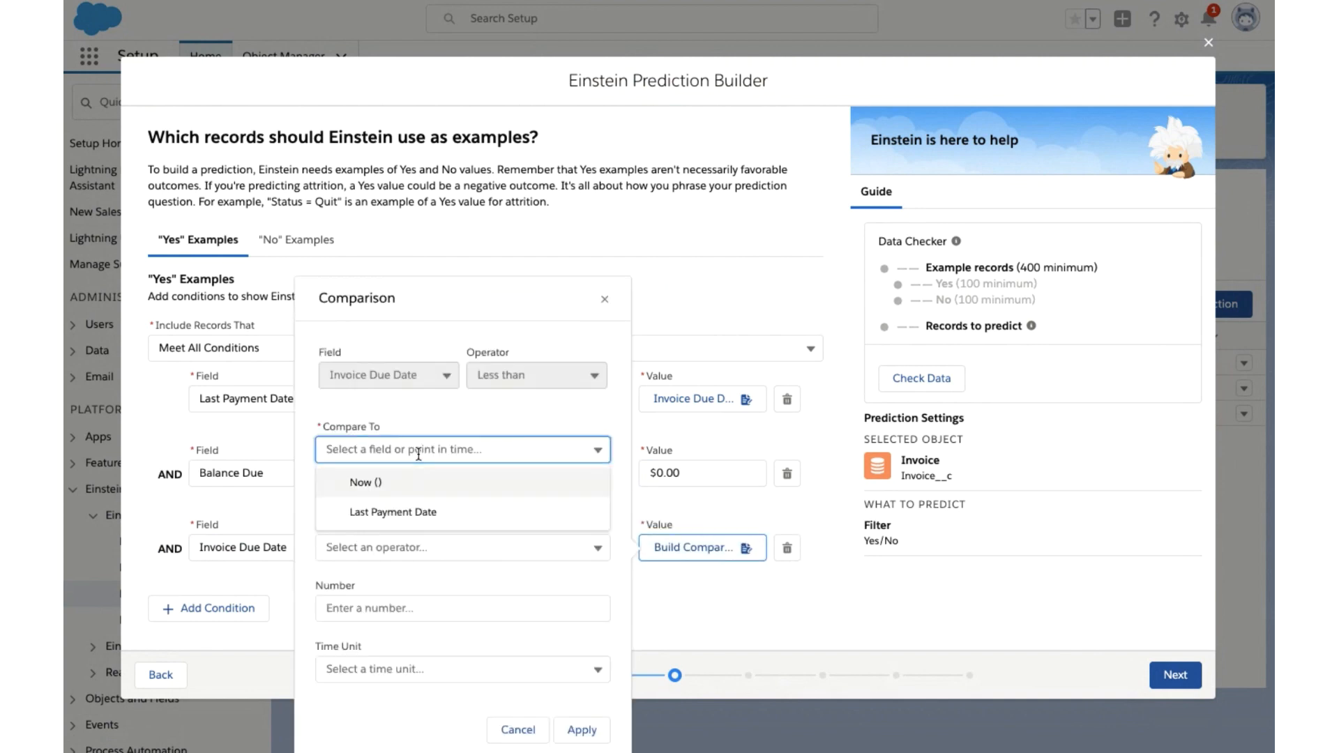
{"action": "left_click", "coordinate": [397, 486]}
{"action": "left_click", "coordinate": [581, 730]}
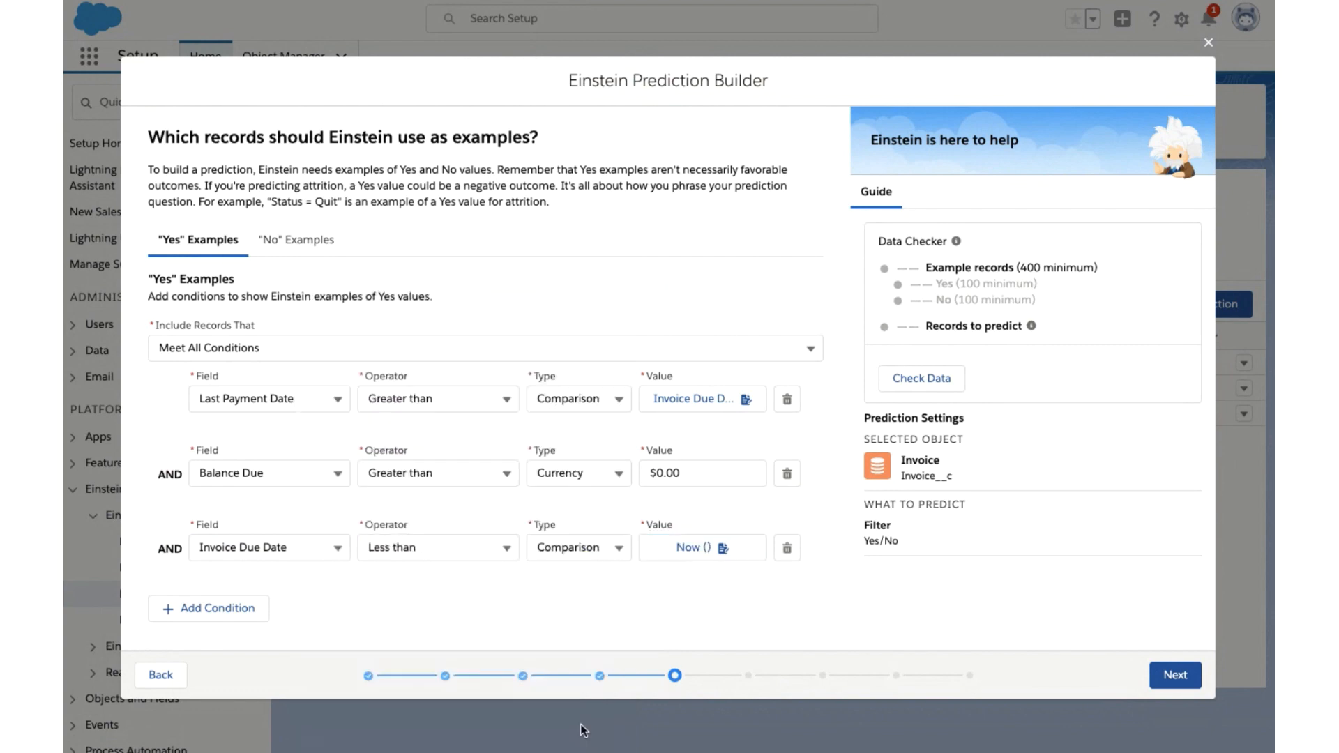
- Switch the "Yes" examples to Meet Custom Condition Logic and define the logic as 1 or (2 and 3)
{"action": "left_click", "coordinate": [260, 346]}
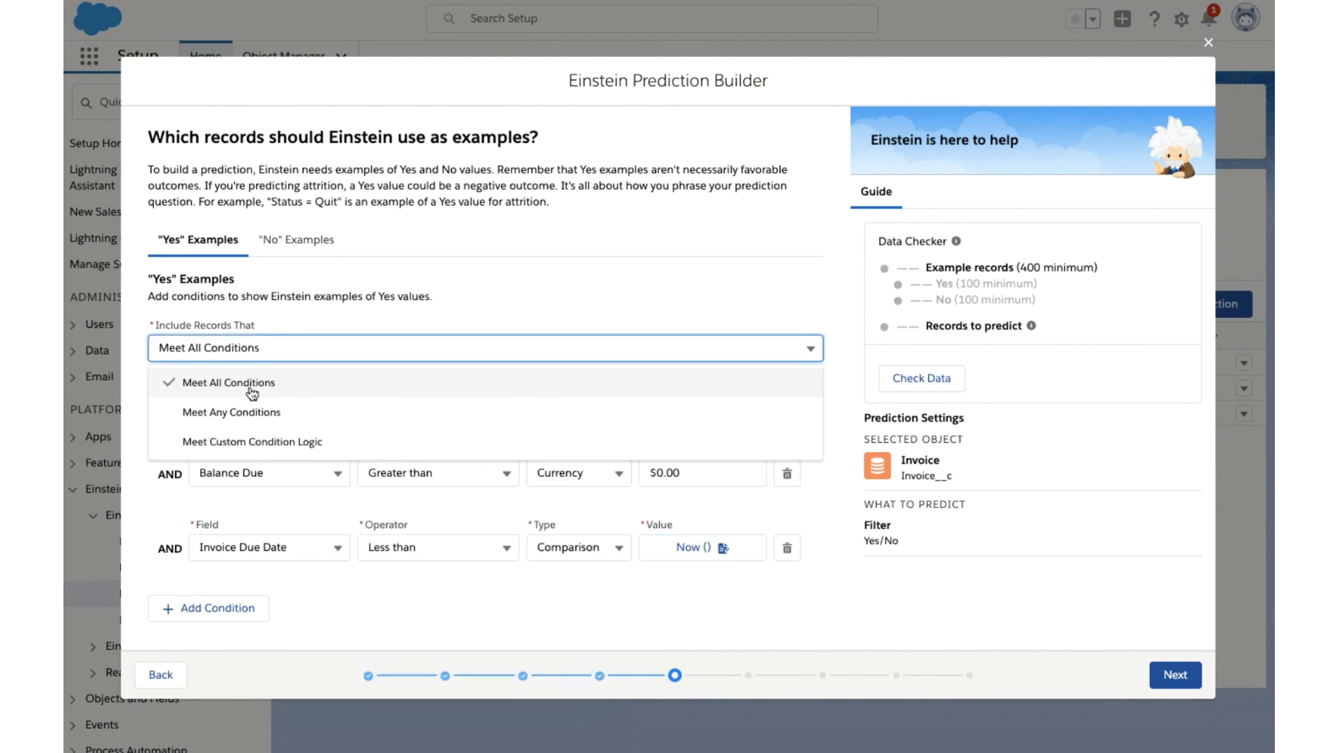
{"action": "left_click", "coordinate": [249, 438]}
{"action": "left_click", "coordinate": [230, 414]}
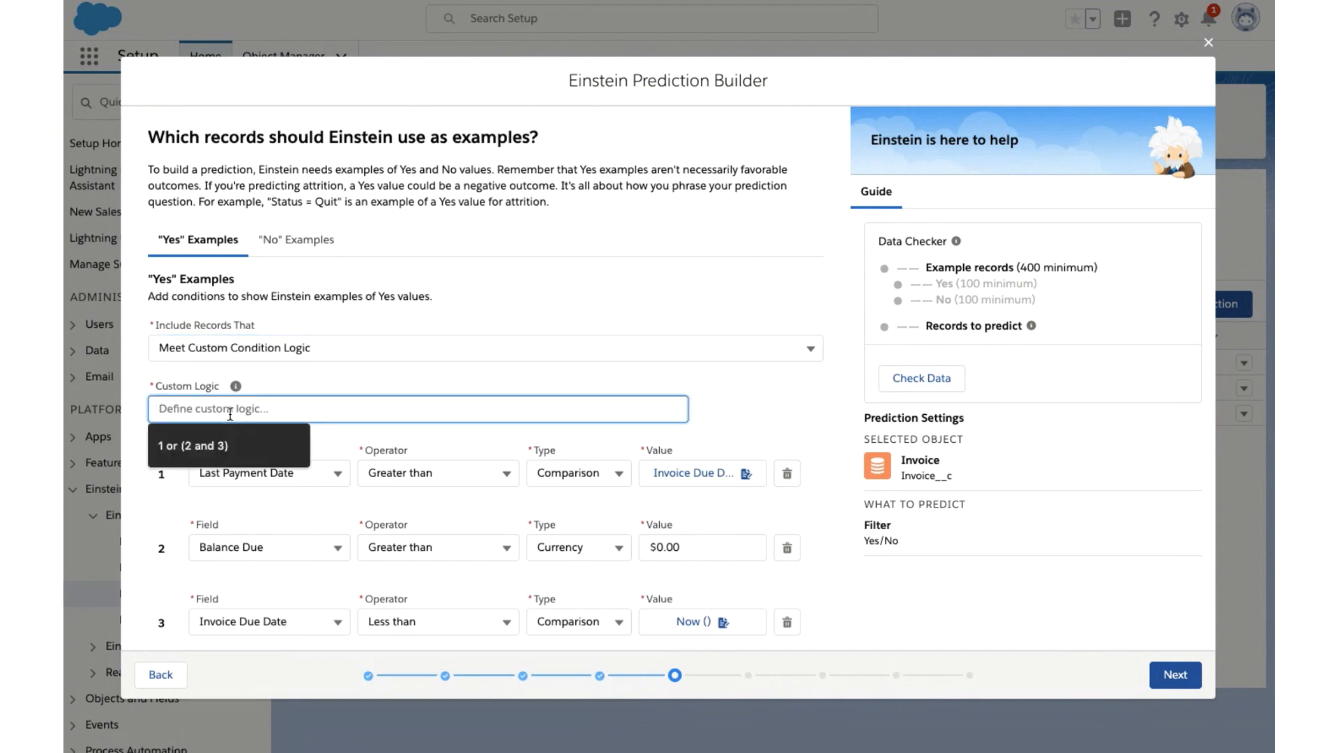
{"action": "type", "text": "1 or (2 and 3)"}
{"action": "left_click", "coordinate": [323, 384]}
{"action": "scroll", "coordinate": [322, 382], "scroll_direction": "down", "scroll_amount": 1}
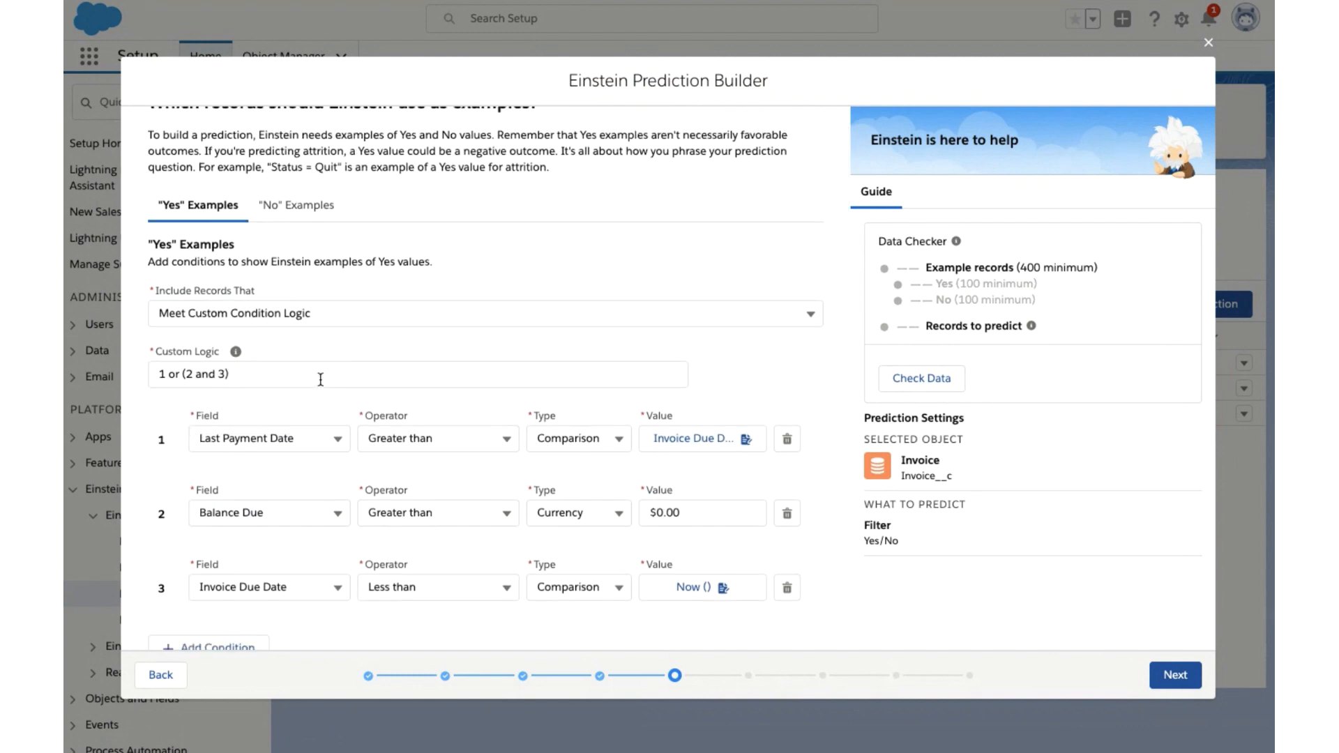
{"action": "scroll", "coordinate": [335, 418], "scroll_direction": "down", "scroll_amount": 1}
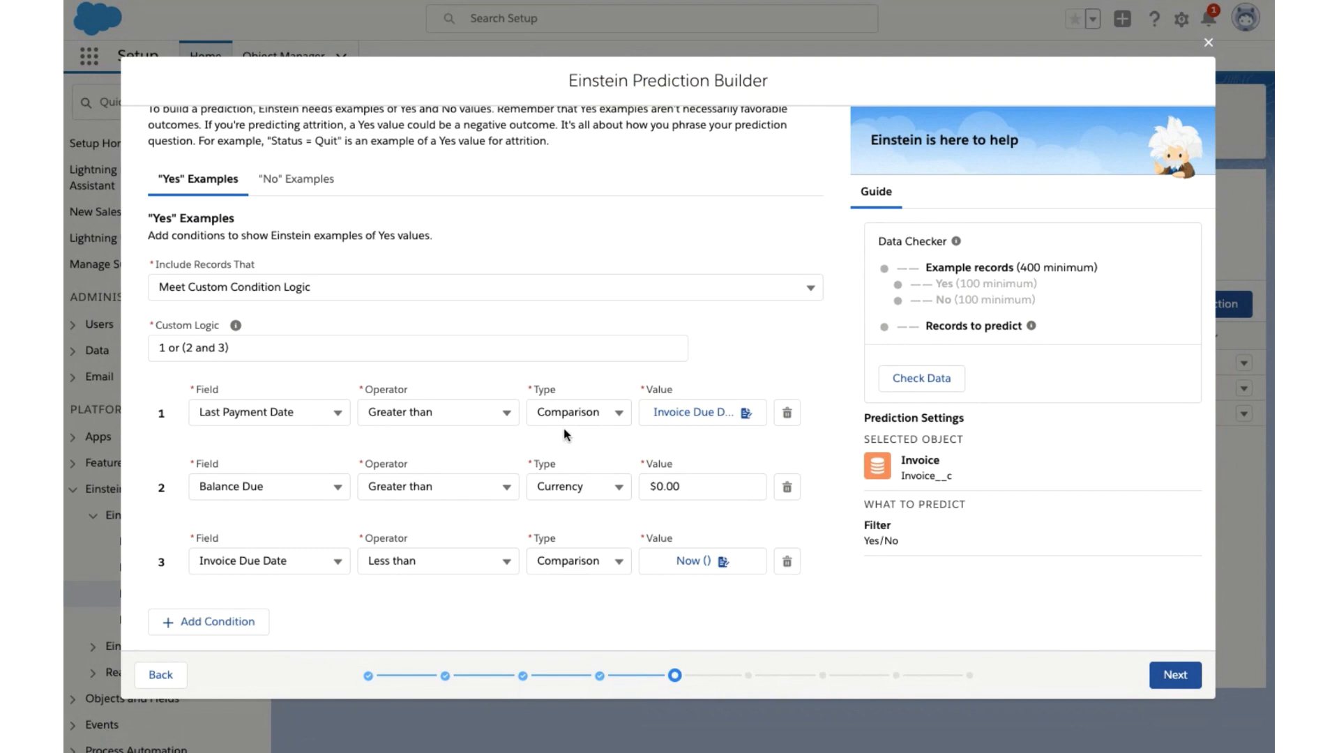
{"action": "scroll", "coordinate": [331, 454], "scroll_direction": "down", "scroll_amount": 1}
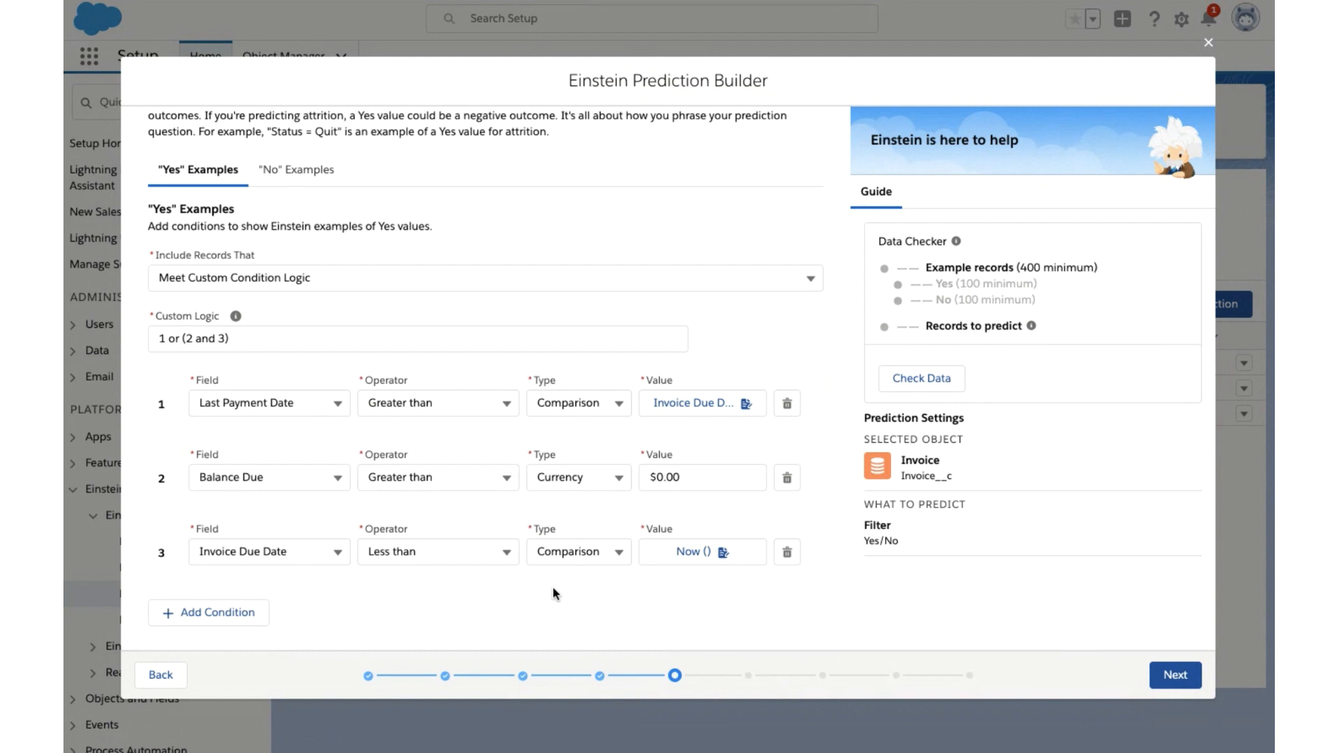
{"action": "scroll", "coordinate": [552, 585], "scroll_direction": "up", "scroll_amount": 1}
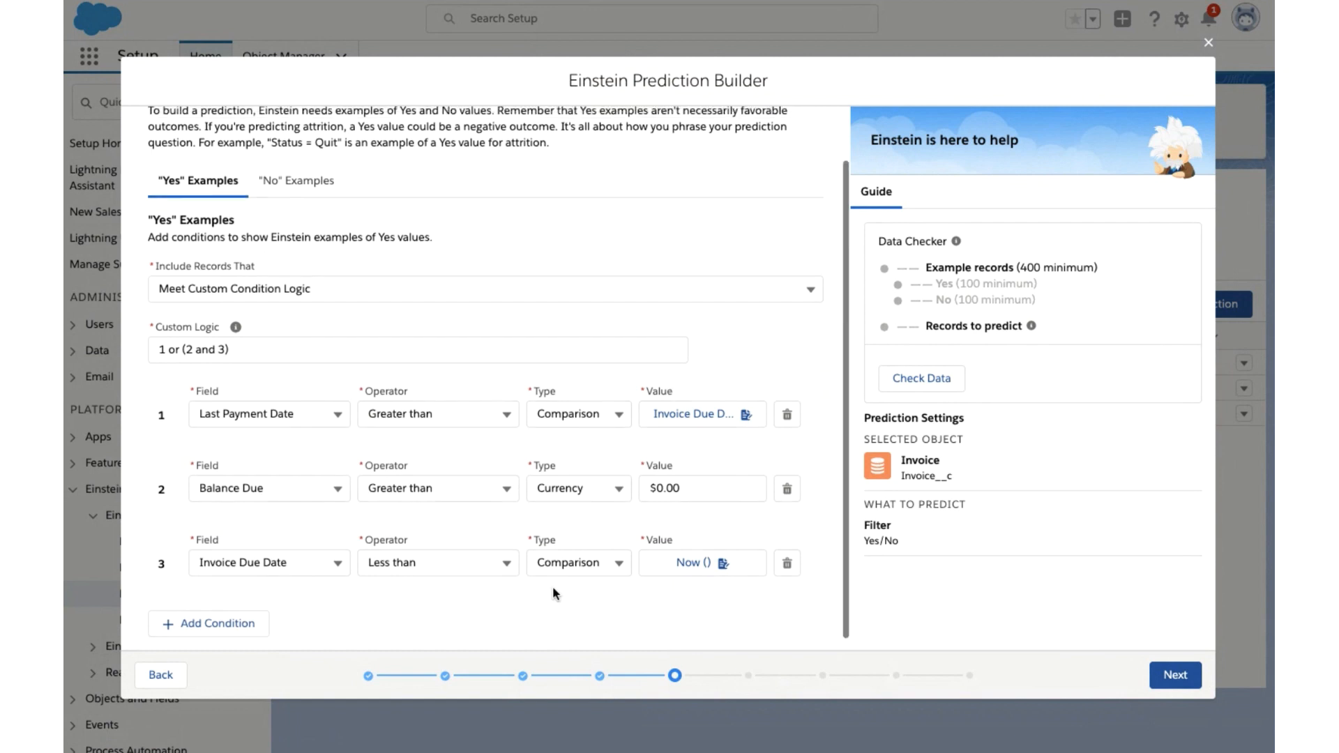
- Define the first "No" example condition as Balance Due equals the currency value 0
{"action": "left_click", "coordinate": [307, 180]}
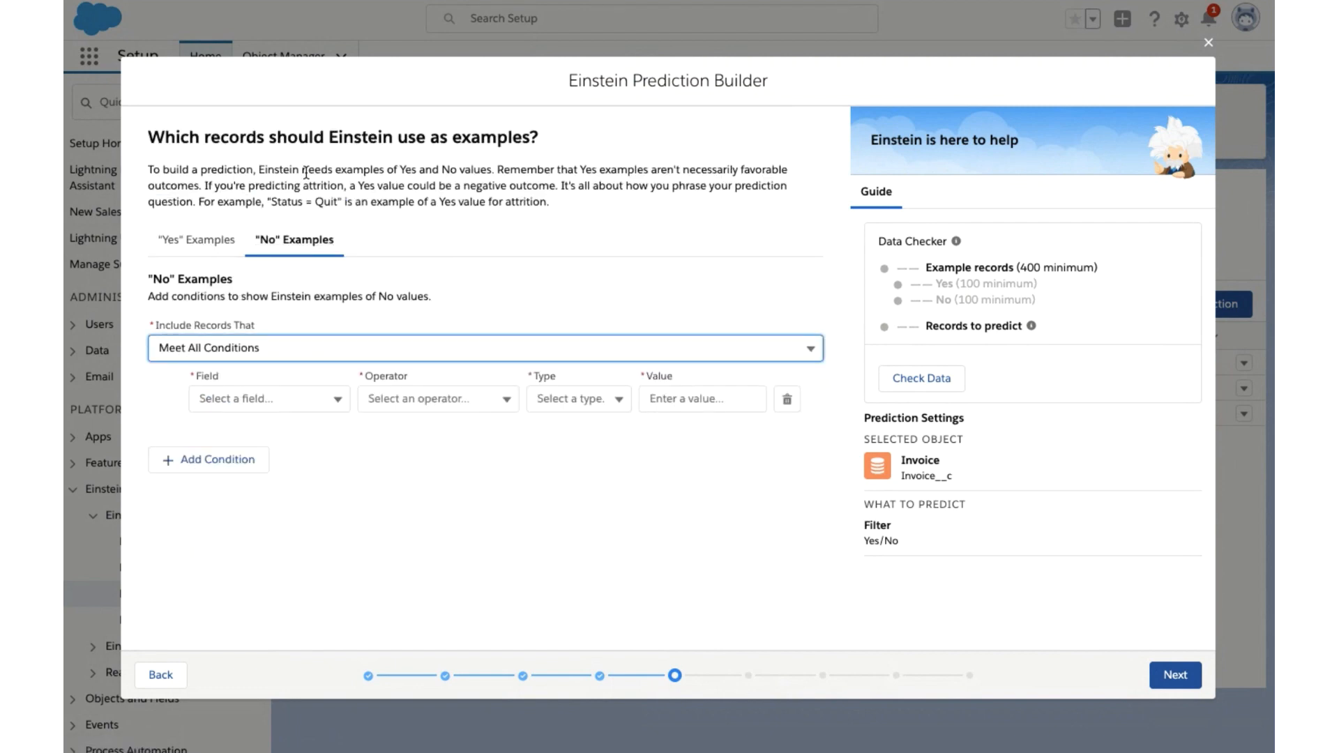
{"action": "left_click", "coordinate": [313, 406]}
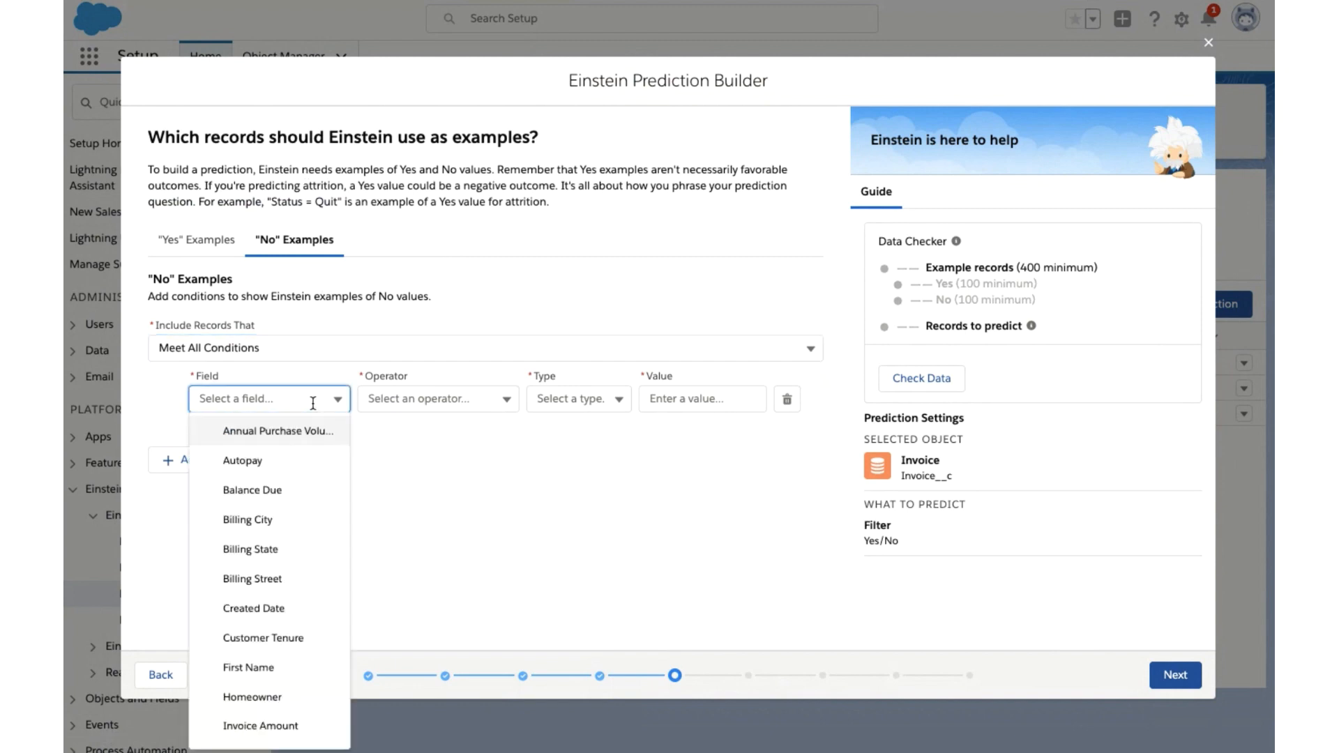
{"action": "left_click", "coordinate": [251, 490]}
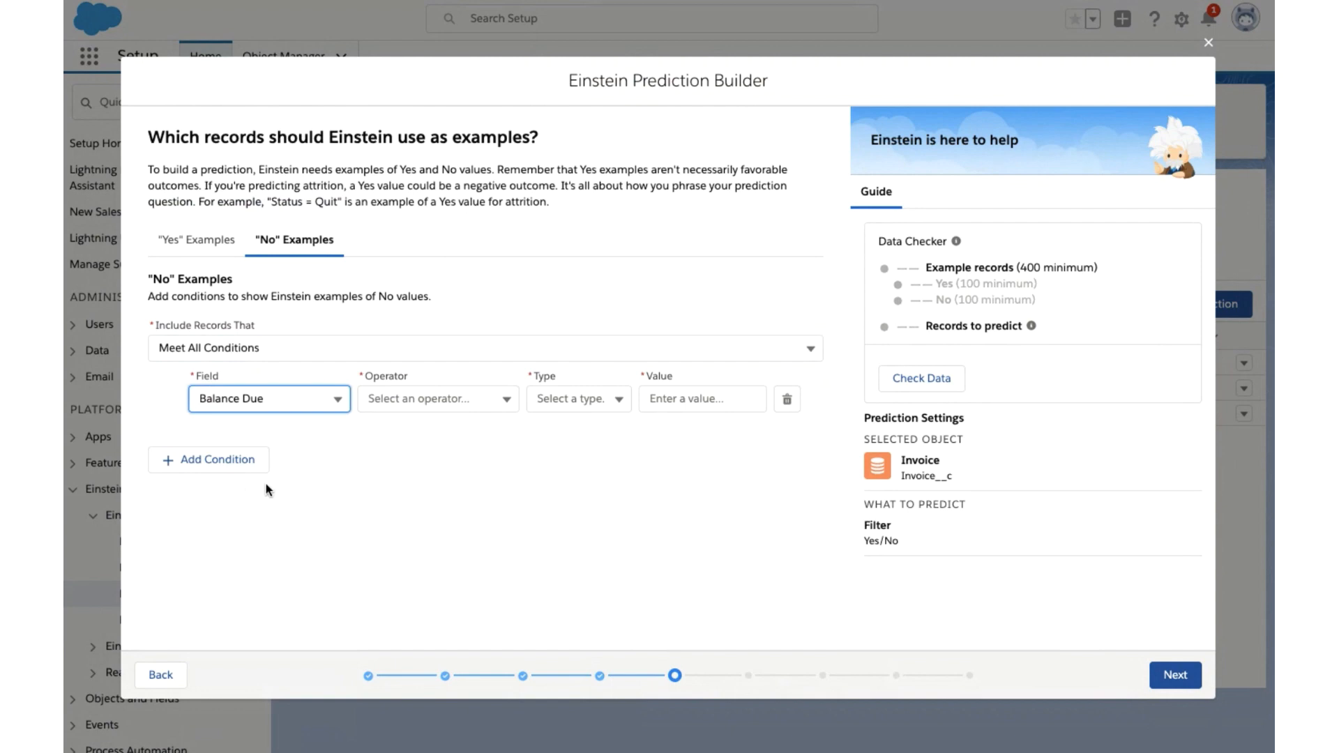
{"action": "left_click", "coordinate": [442, 400]}
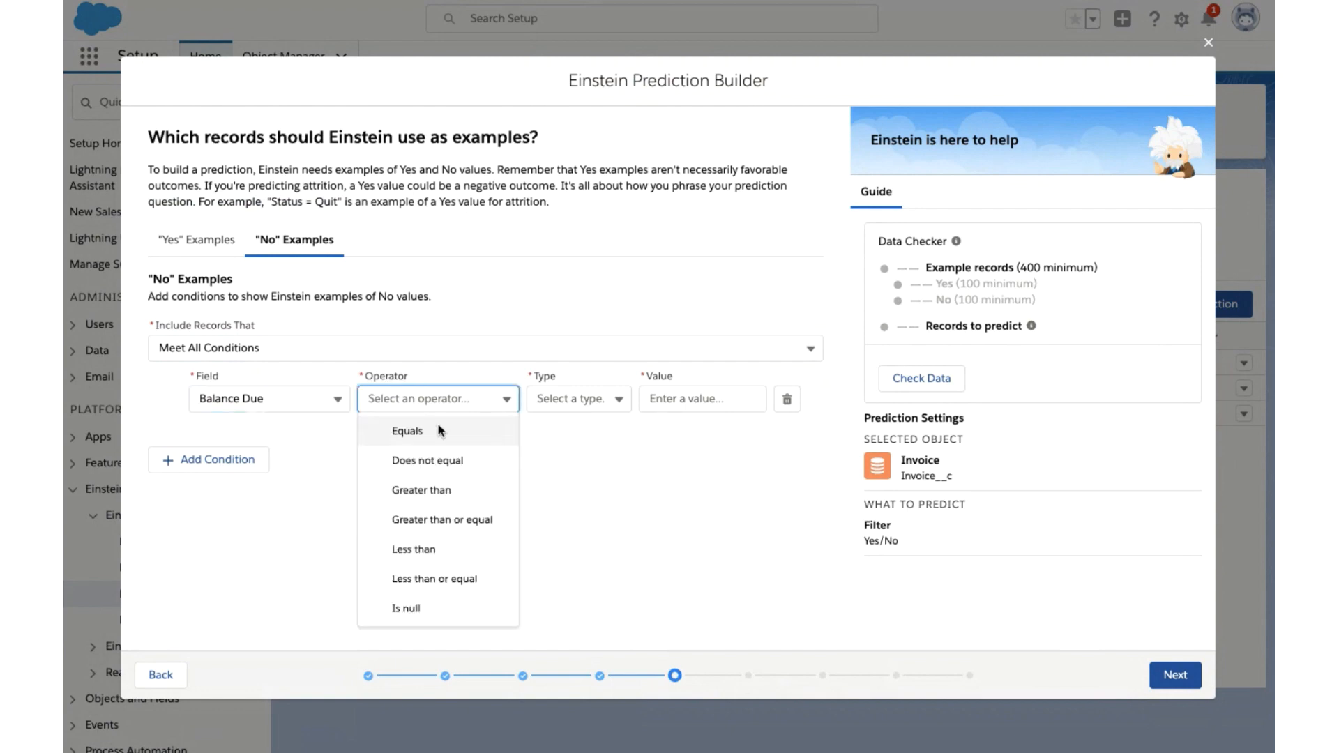
{"action": "left_click", "coordinate": [434, 432]}
{"action": "left_click", "coordinate": [578, 401]}
{"action": "left_click", "coordinate": [576, 462]}
{"action": "left_click", "coordinate": [682, 407]}
{"action": "type", "text": "0"}
{"action": "left_click", "coordinate": [674, 462]}
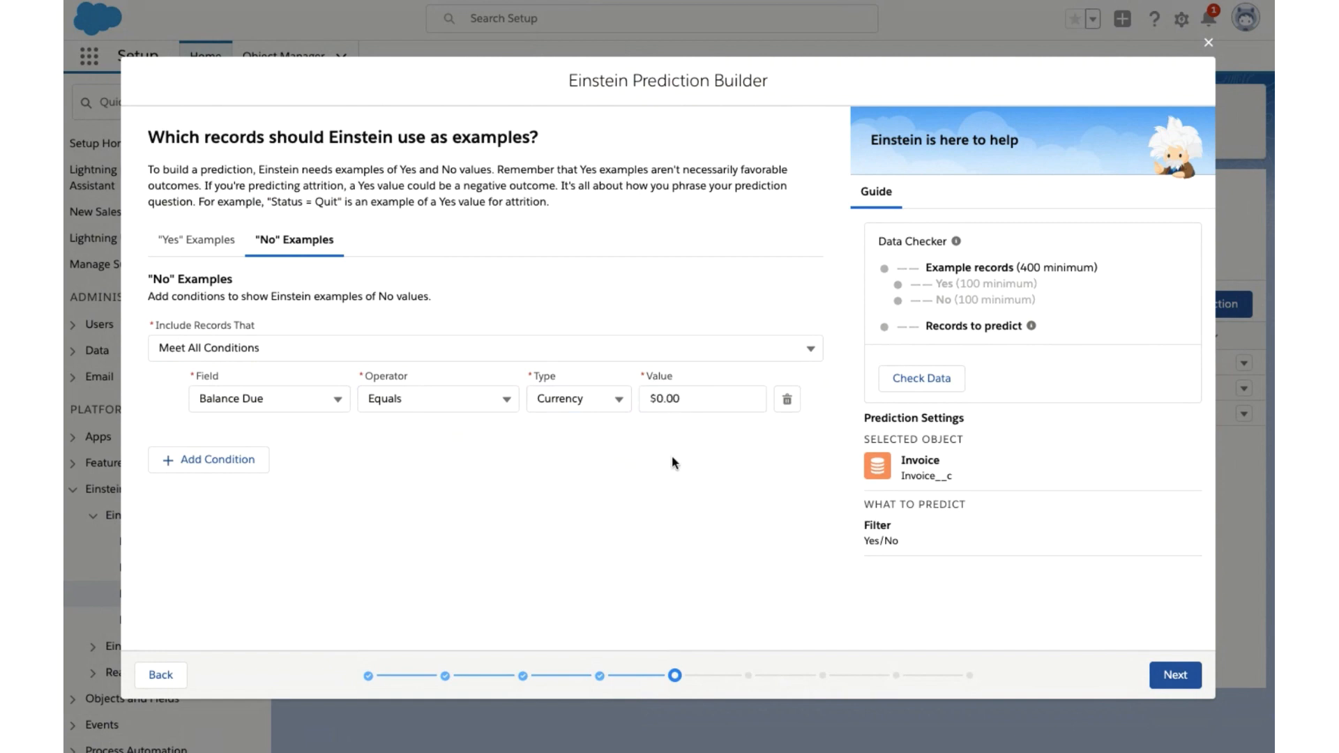
- Add a second "No" example condition: Last Payment Date less than a comparison to Invoice Due Date
{"action": "left_click", "coordinate": [233, 463]}
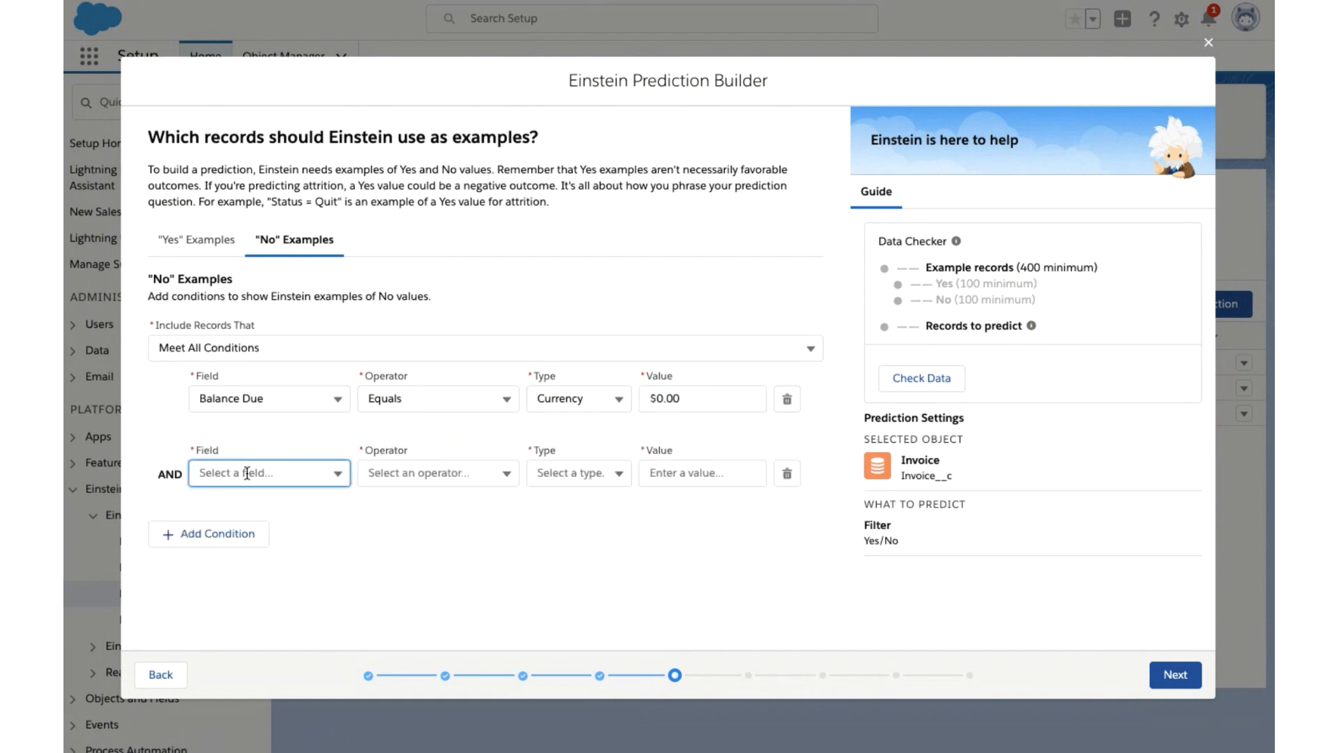
{"action": "left_click", "coordinate": [232, 472]}
{"action": "scroll", "coordinate": [268, 308], "scroll_direction": "down", "scroll_amount": 5}
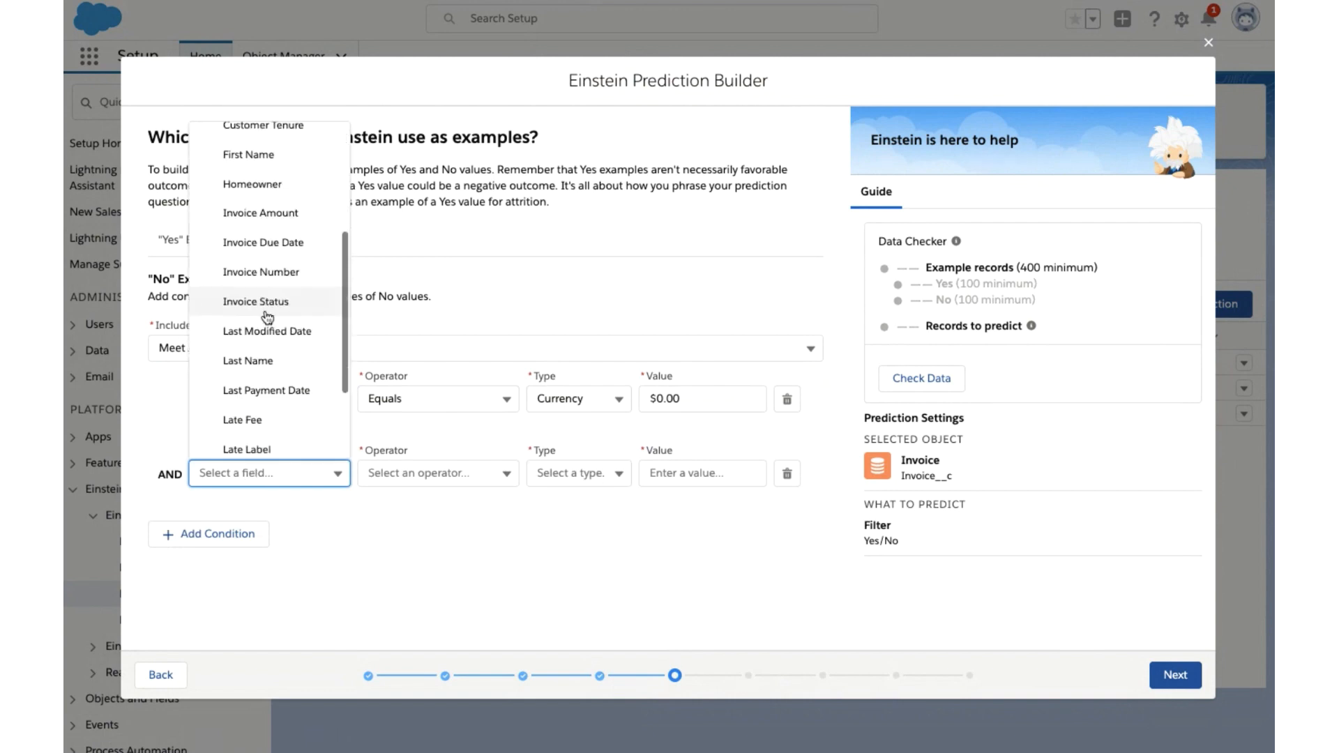
{"action": "left_click", "coordinate": [265, 401]}
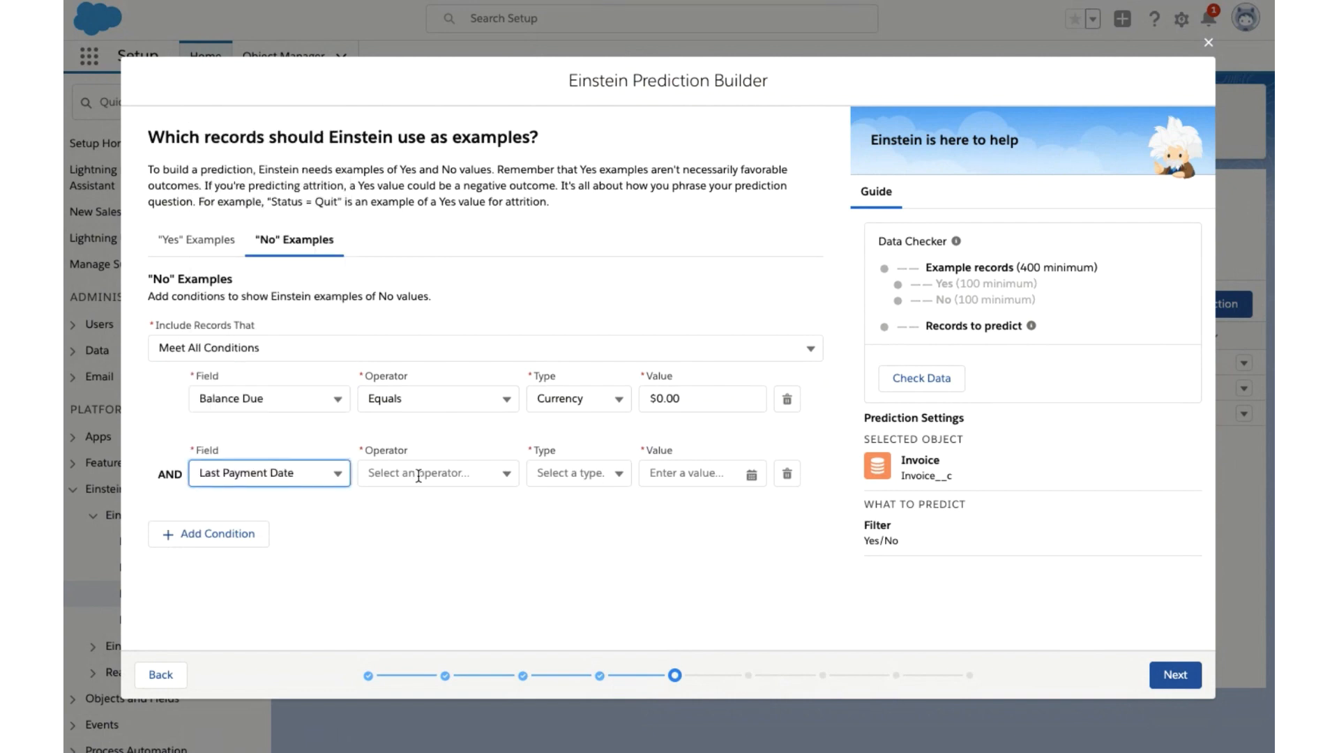
{"action": "left_click", "coordinate": [422, 482]}
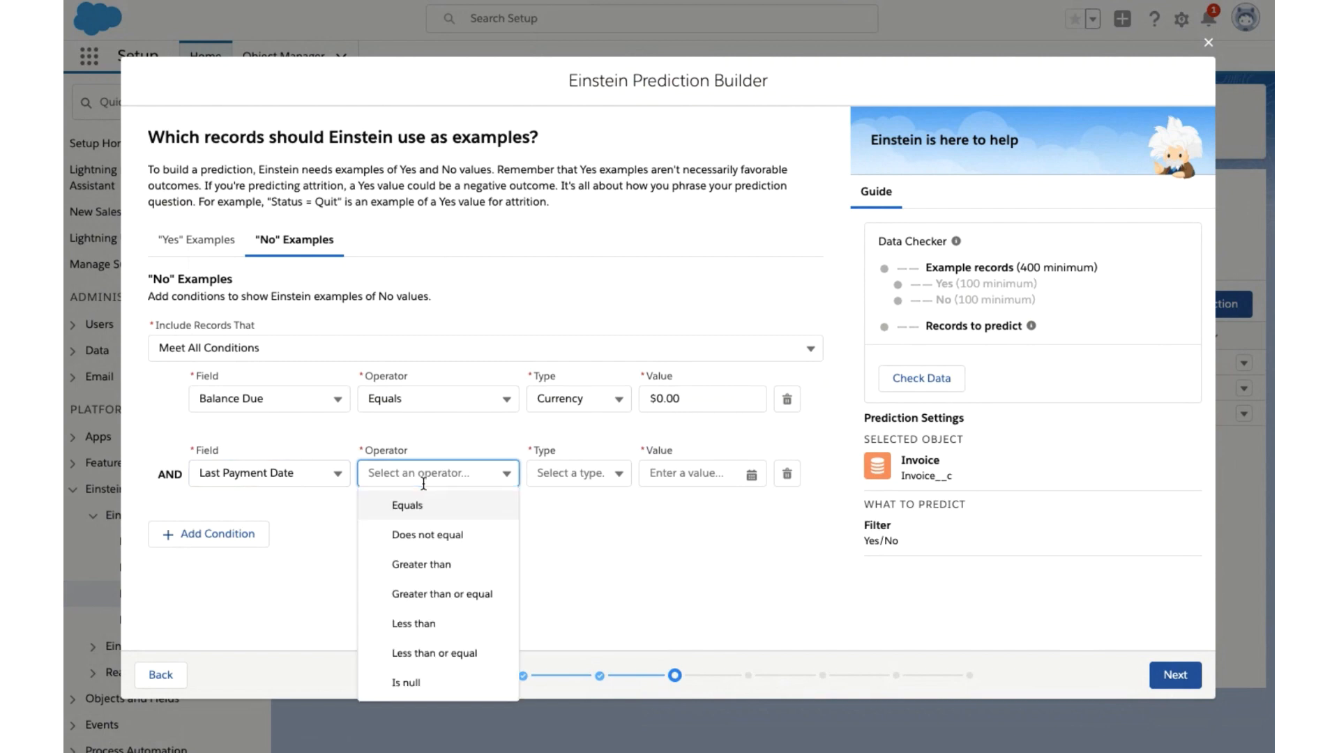
{"action": "left_click", "coordinate": [419, 623]}
{"action": "left_click", "coordinate": [572, 474]}
{"action": "left_click", "coordinate": [580, 513]}
{"action": "left_click", "coordinate": [703, 473]}
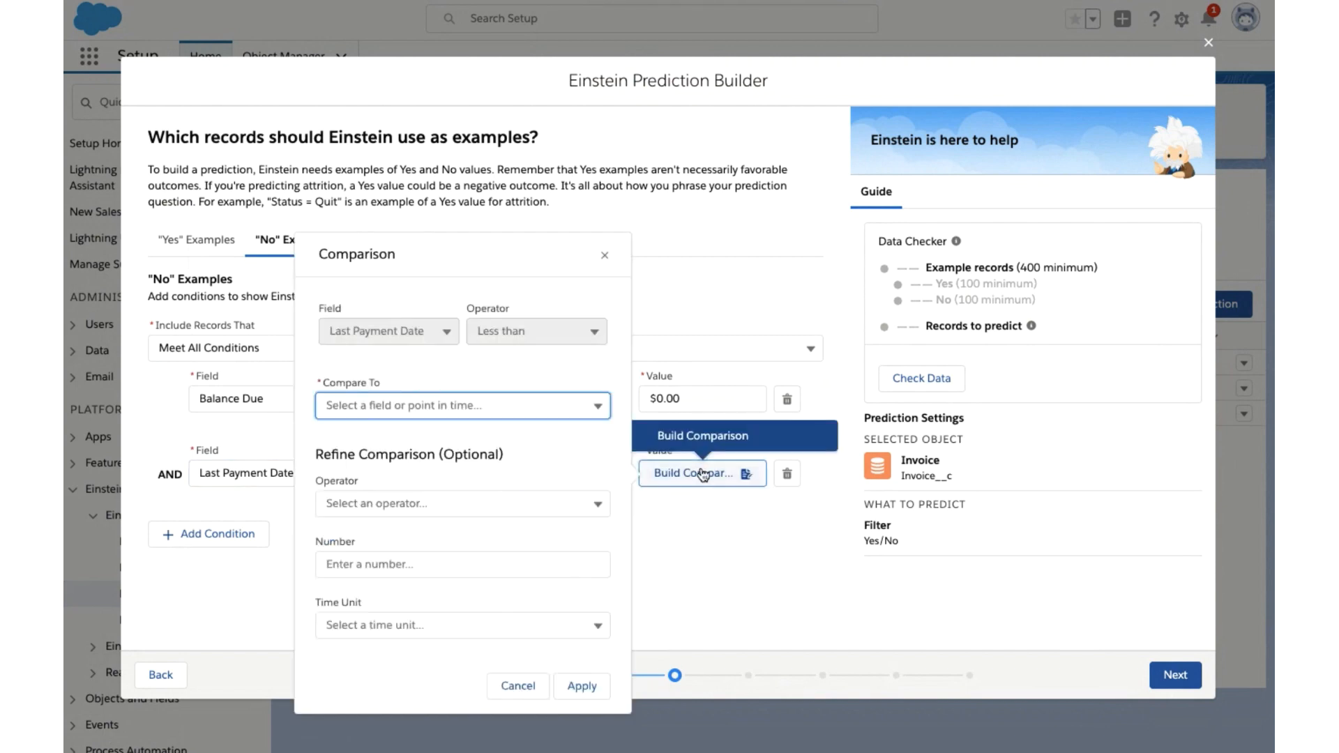
{"action": "left_click", "coordinate": [542, 405]}
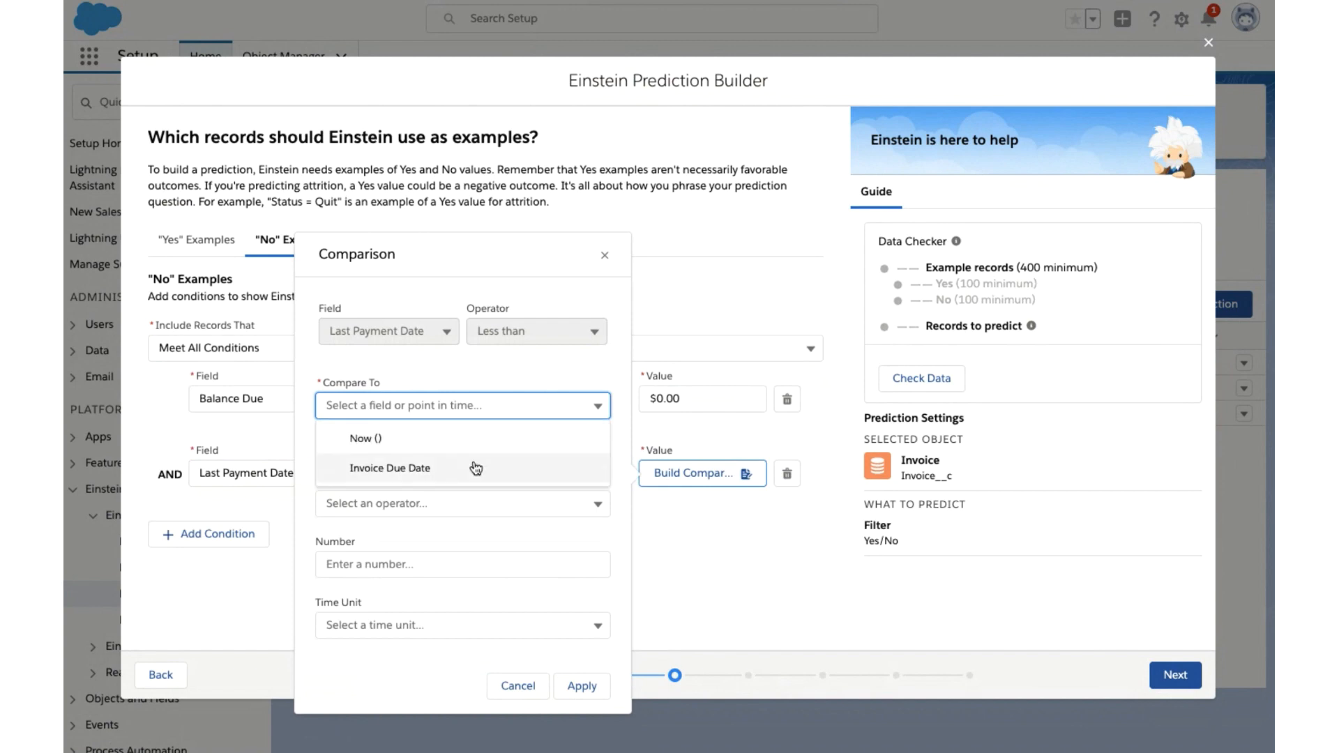
{"action": "left_click", "coordinate": [476, 468]}
{"action": "left_click", "coordinate": [581, 686]}
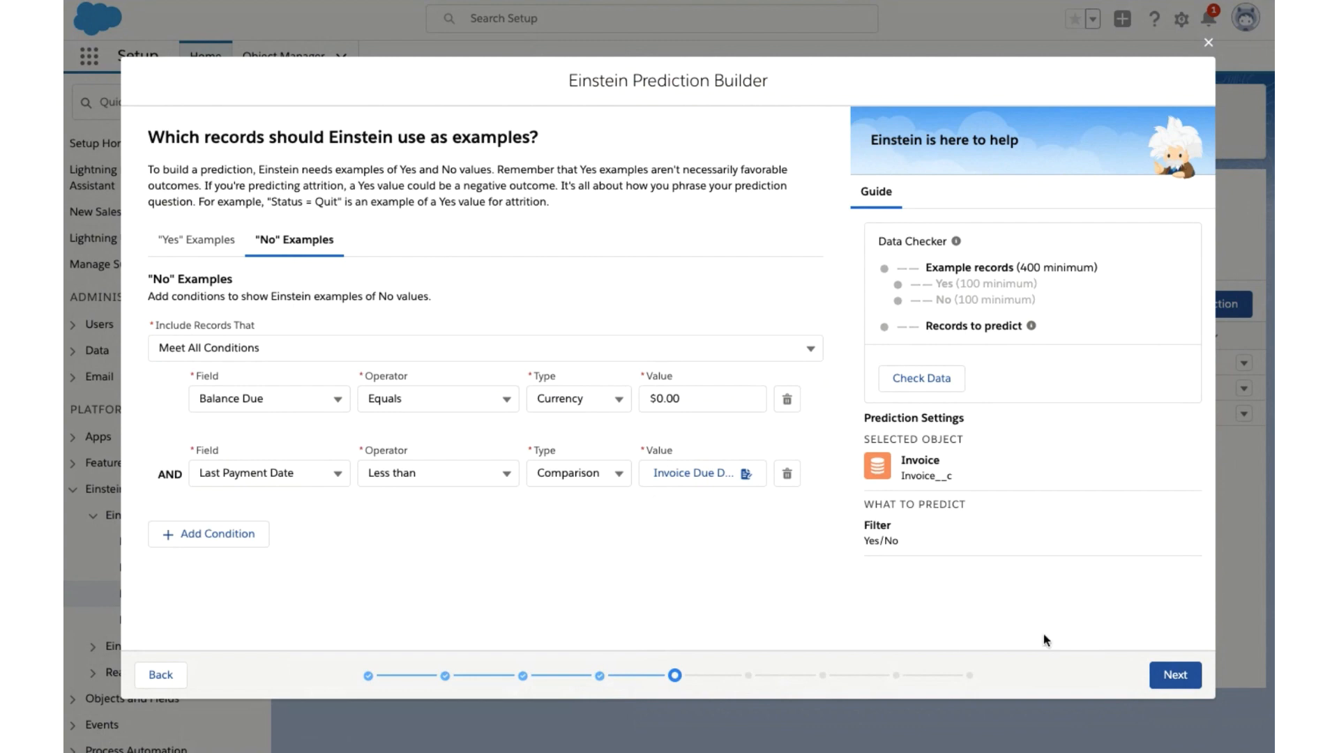
- Keep all Invoice fields selected for the prediction and label the custom results field "invoice late score 2"
{"action": "left_click", "coordinate": [1174, 675]}
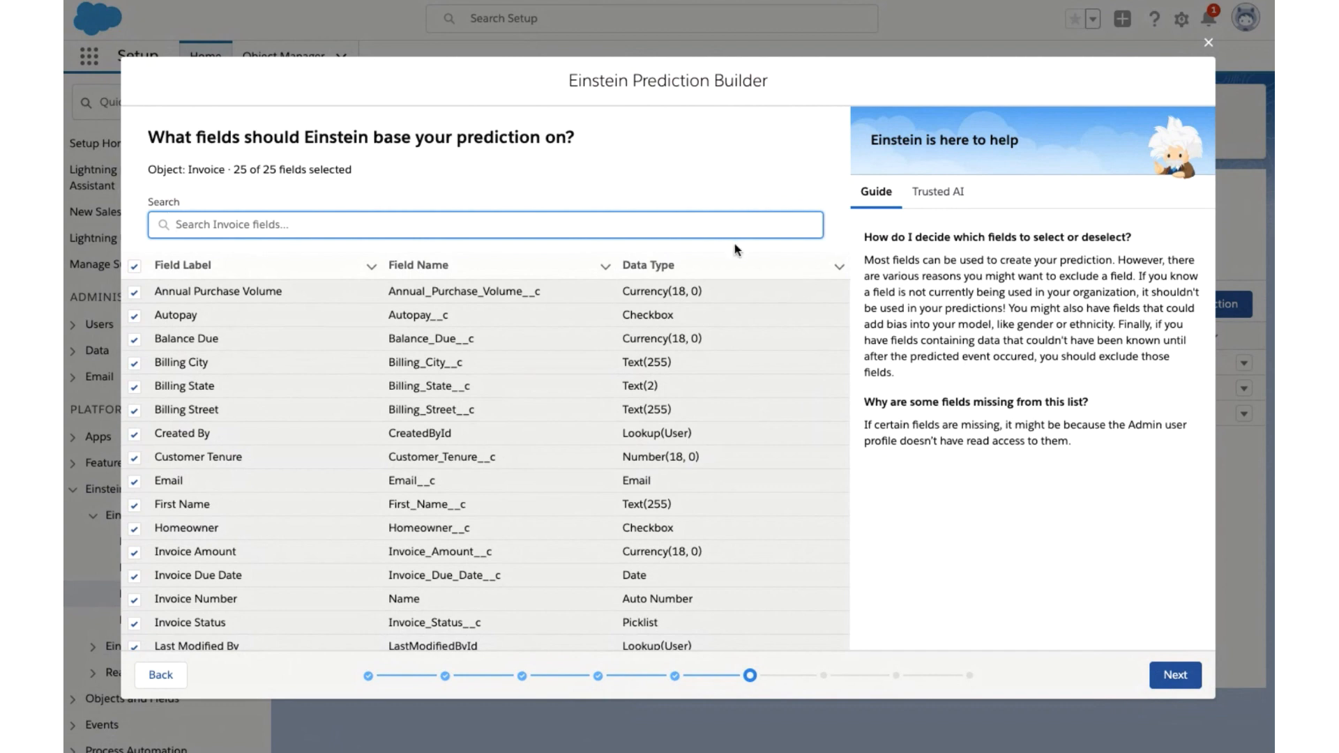
{"action": "left_click", "coordinate": [1174, 676]}
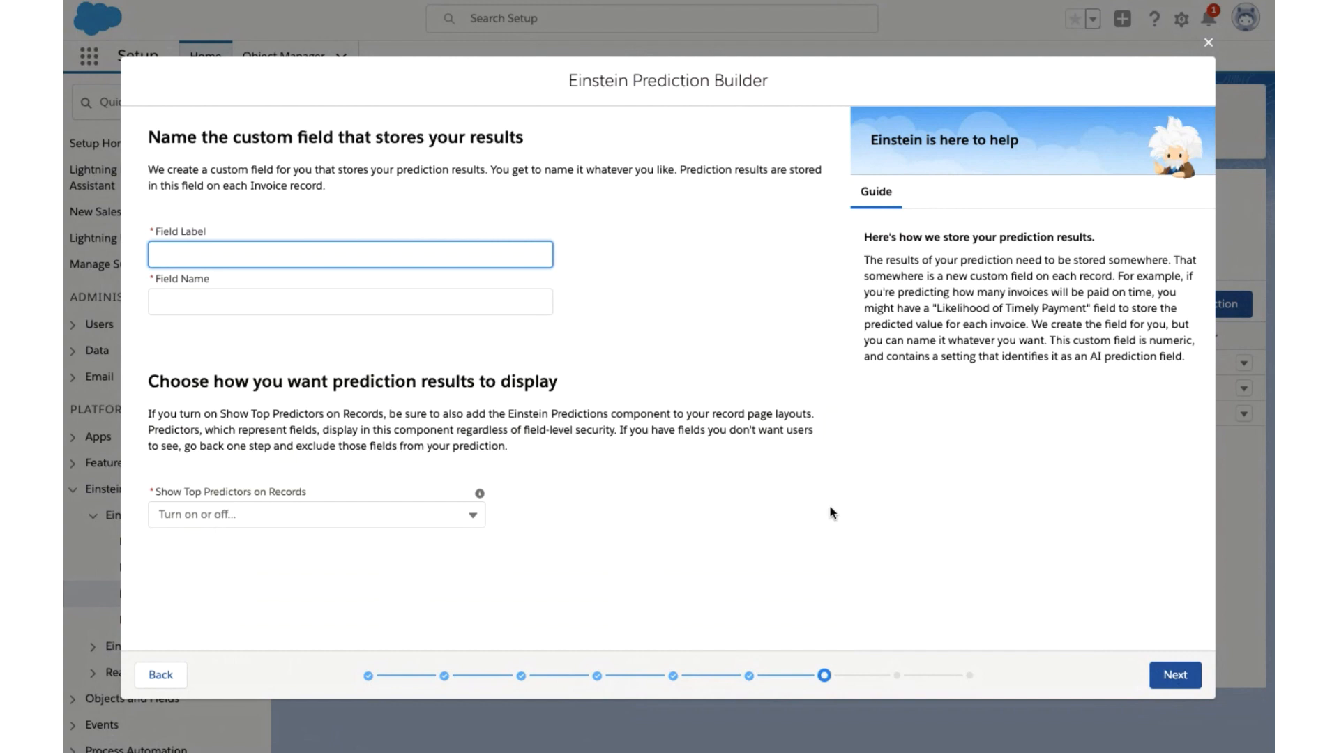
{"action": "type", "text": "invoice "}
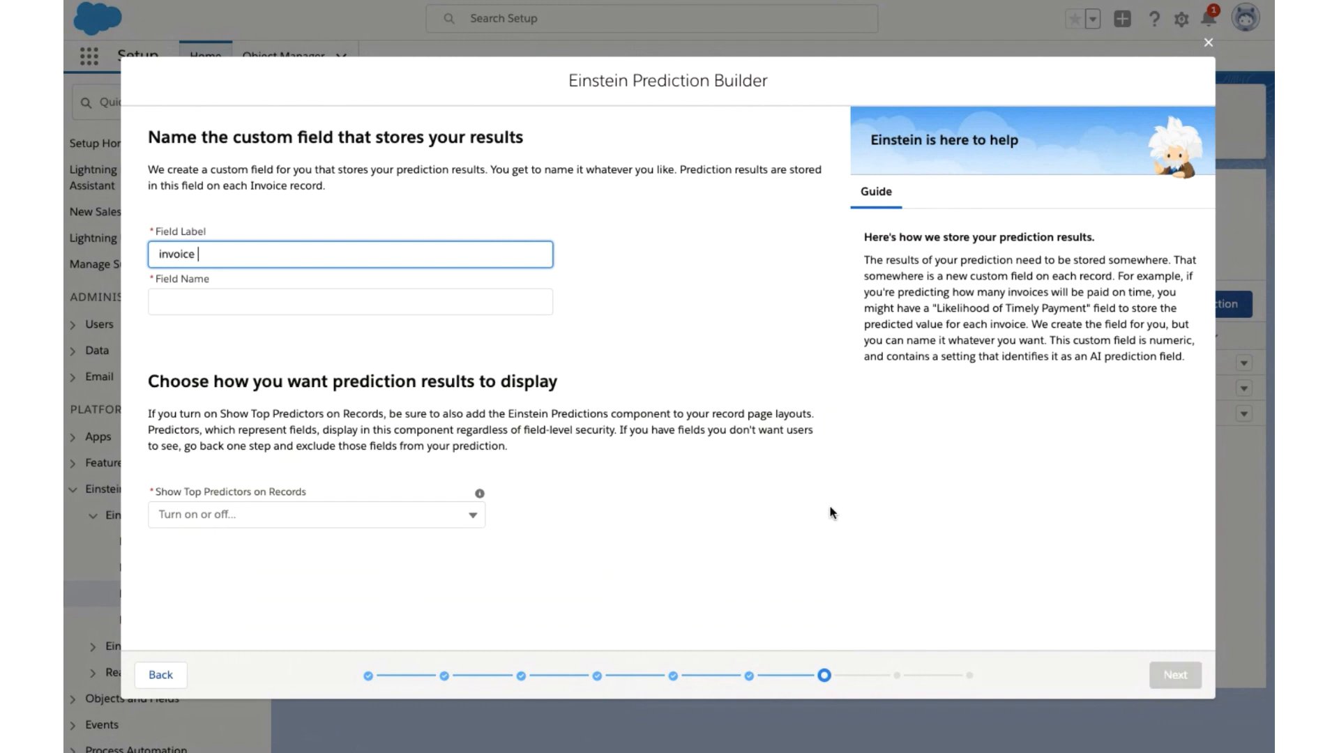
{"action": "type", "text": "late score 2"}
{"action": "key", "text": "Tab"}
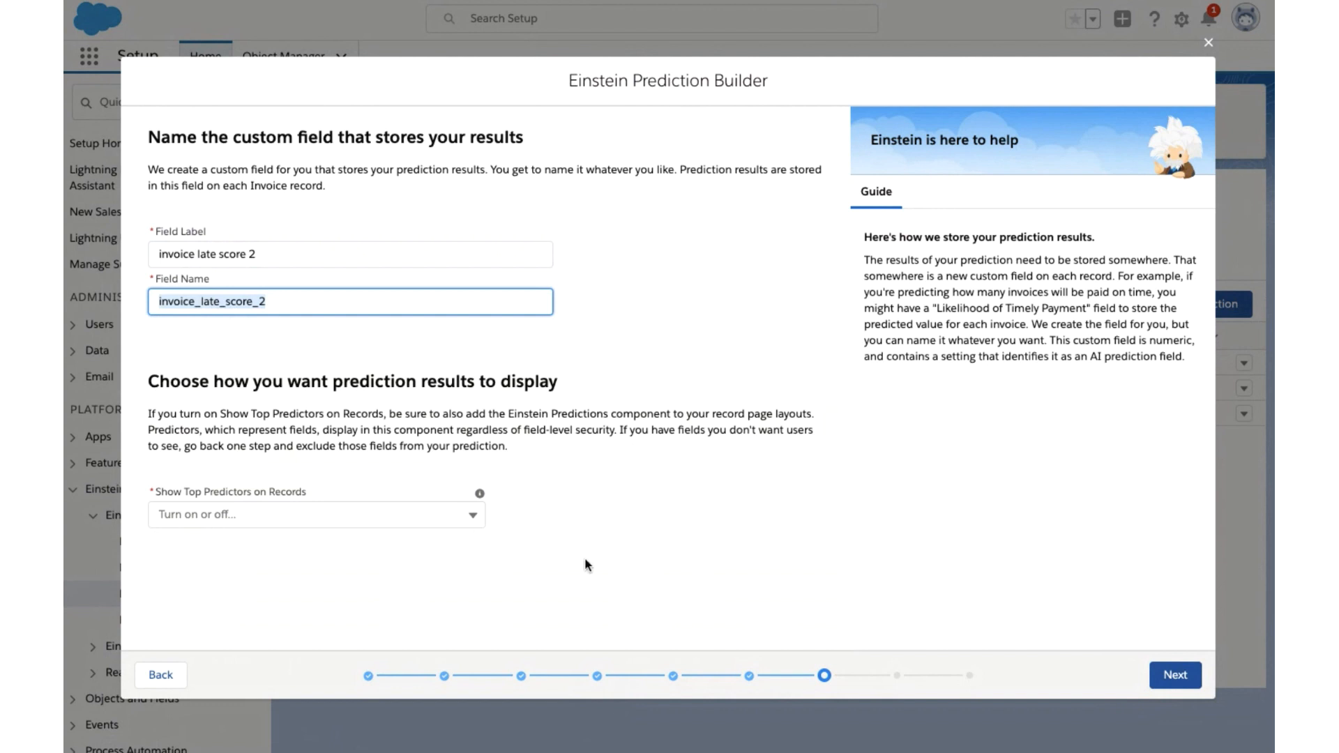
- Set Show Top Predictors on Records to On
{"action": "left_click", "coordinate": [446, 515]}
{"action": "left_click", "coordinate": [383, 558]}
{"action": "left_click", "coordinate": [674, 569]}
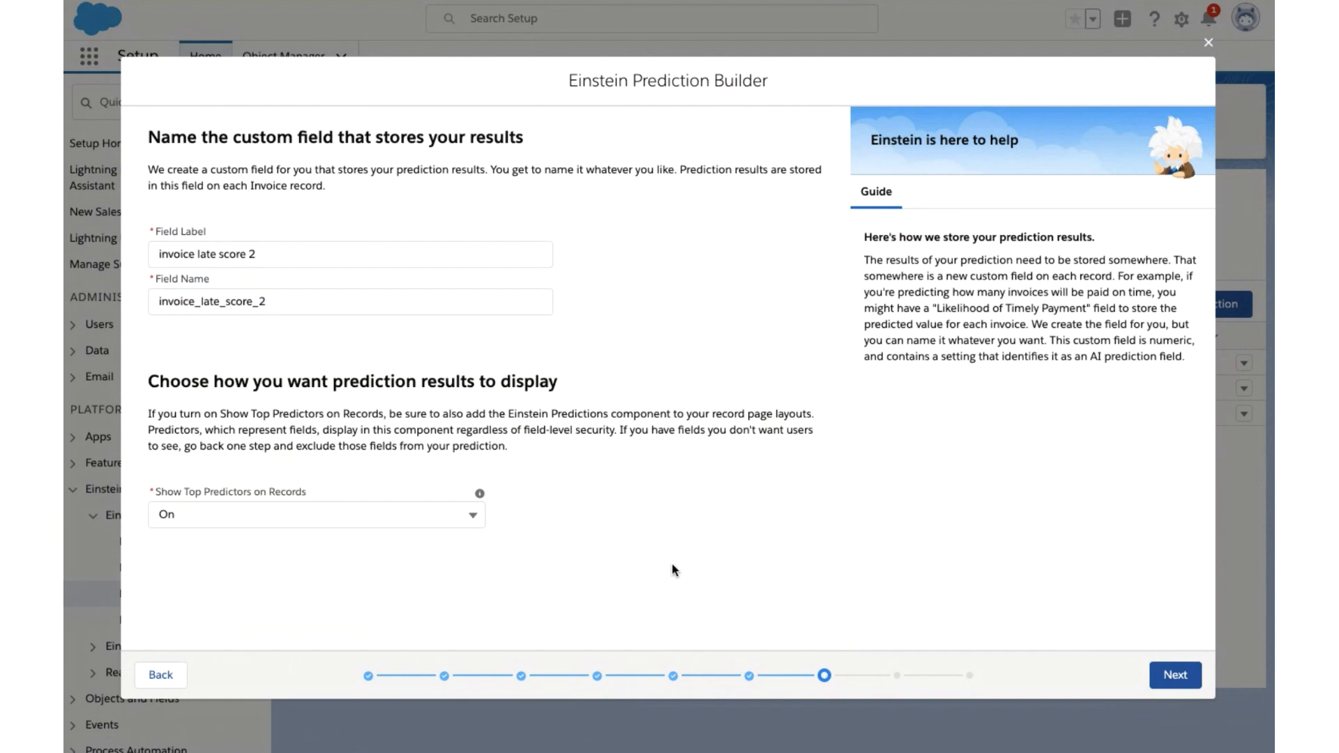
- Review the summary of all prediction settings down to the Label section and build the prediction
{"action": "left_click", "coordinate": [1168, 676]}
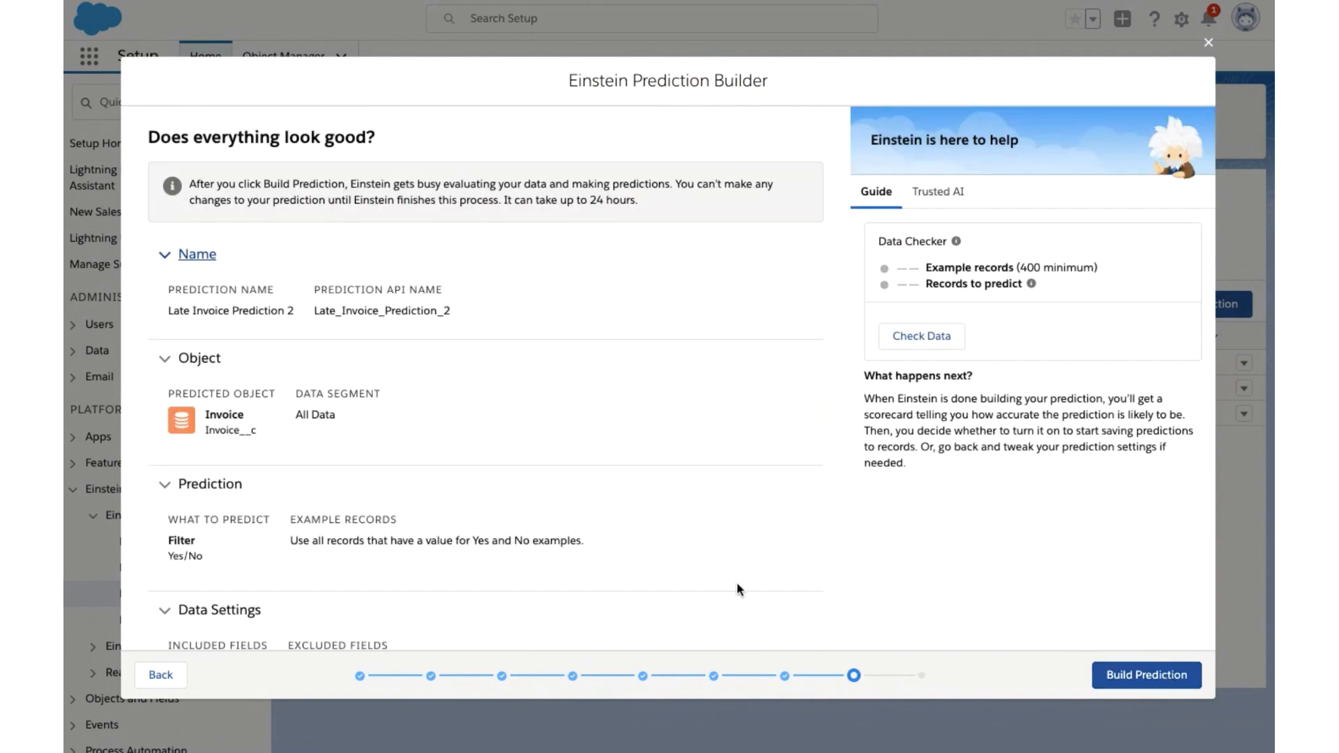
{"action": "scroll", "coordinate": [738, 588], "scroll_direction": "down", "scroll_amount": 4}
{"action": "scroll", "coordinate": [737, 587], "scroll_direction": "down", "scroll_amount": 7}
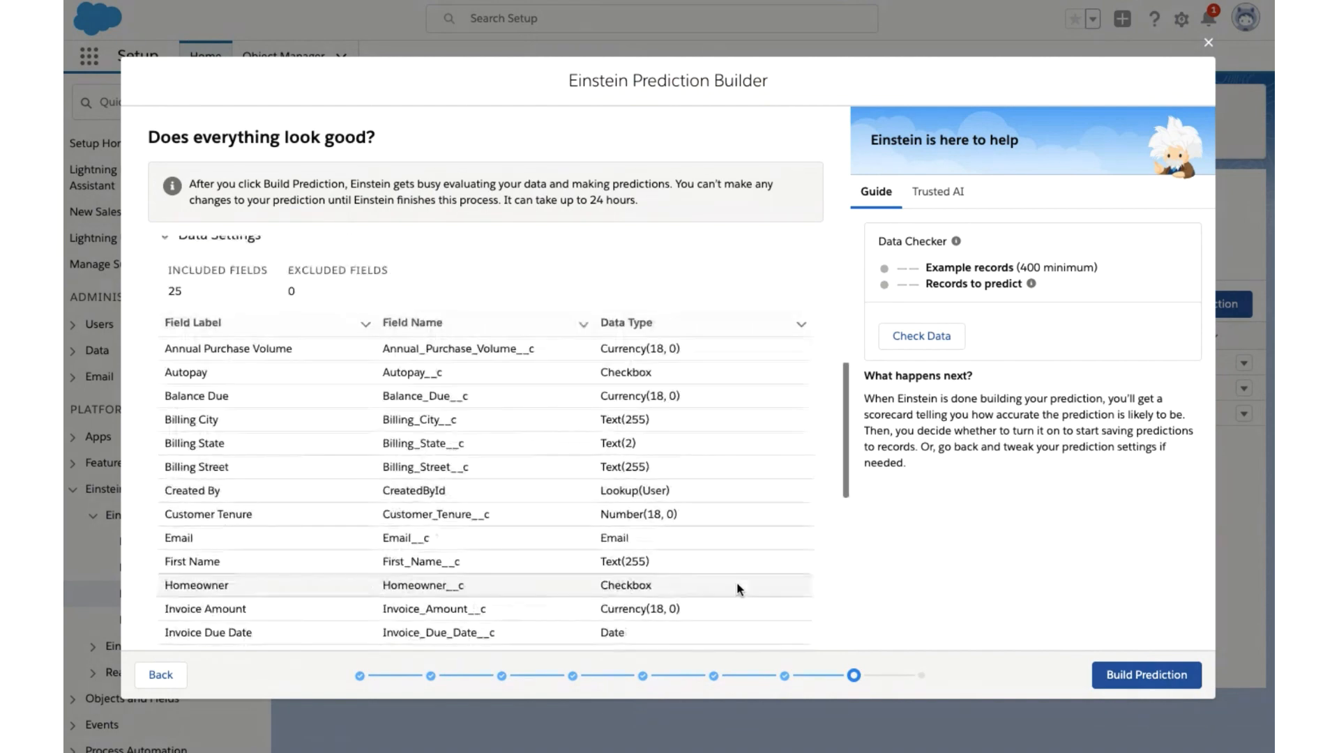
{"action": "scroll", "coordinate": [738, 589], "scroll_direction": "down", "scroll_amount": 1}
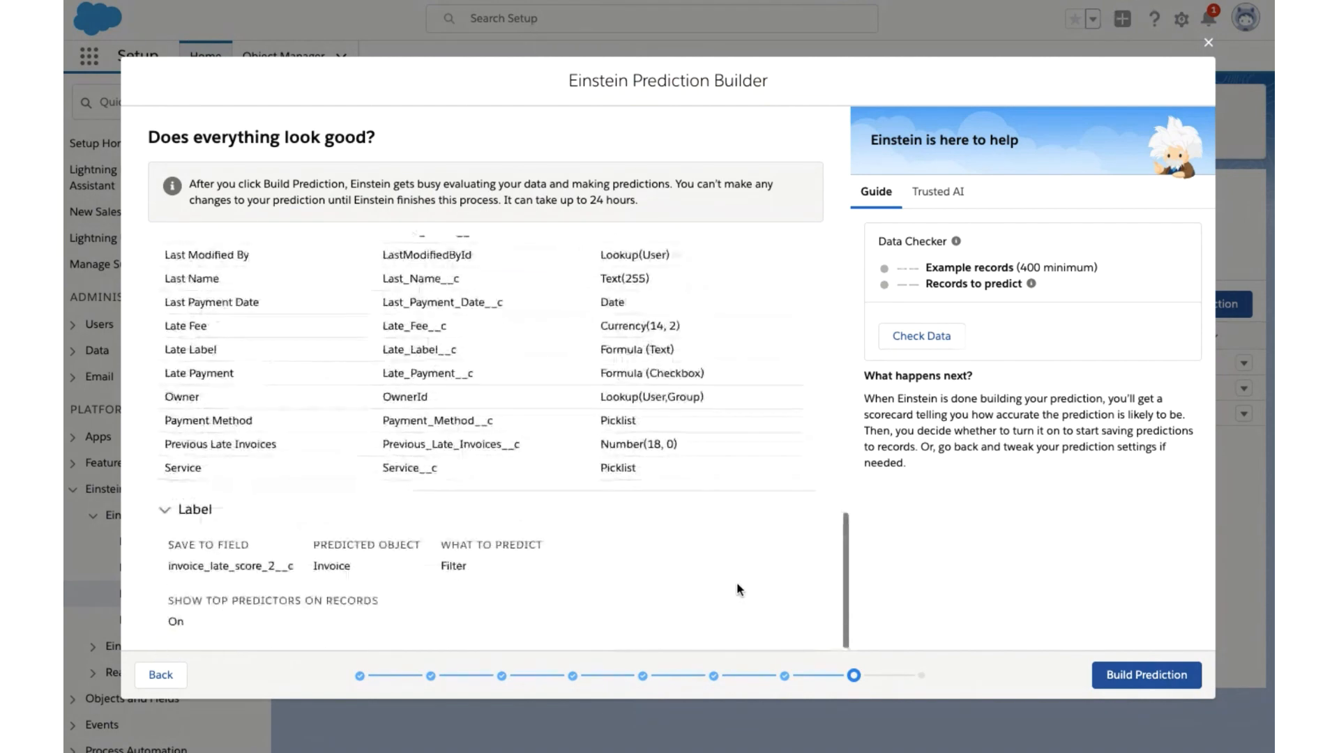
{"action": "left_click", "coordinate": [1129, 674]}
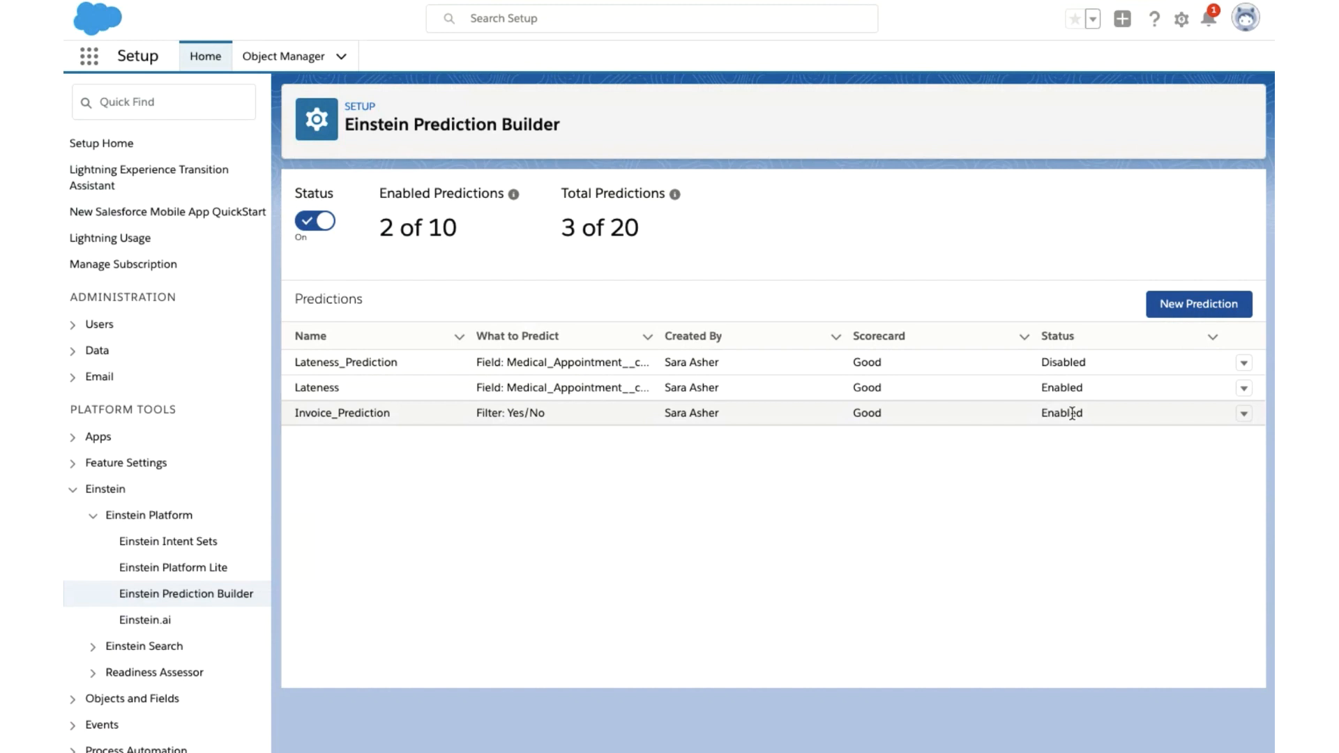
- View the Invoice_Prediction scorecard, examine its prediction quality and top predictors, and close it
{"action": "left_click", "coordinate": [1245, 415]}
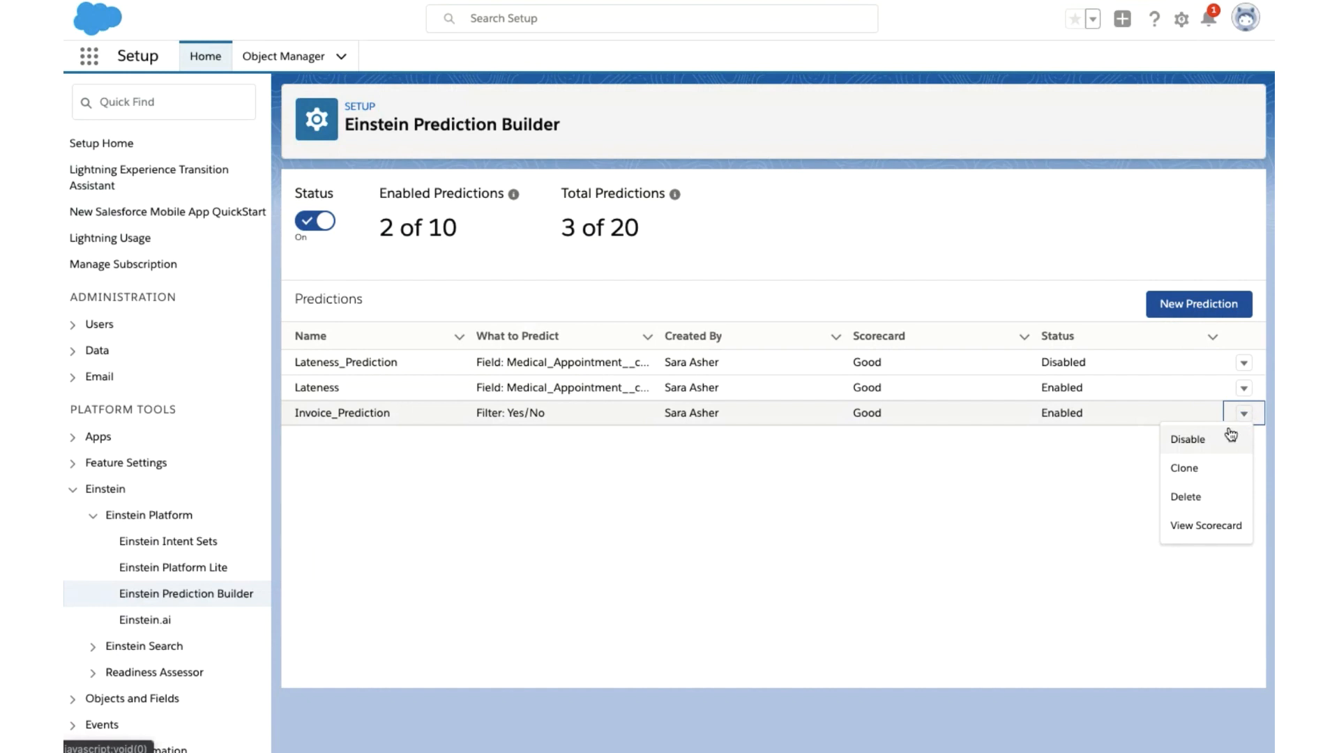
{"action": "left_click", "coordinate": [1205, 523]}
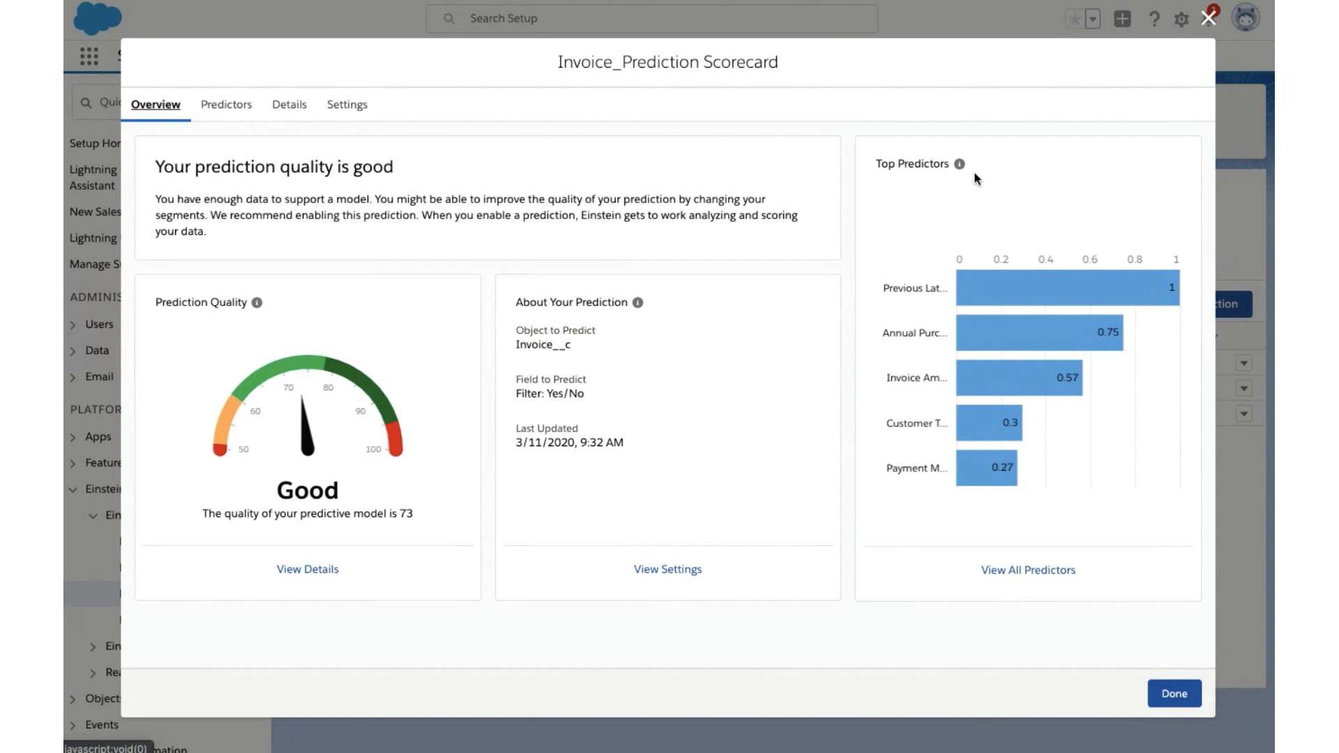
{"action": "mouse_move", "coordinate": [986, 289]}
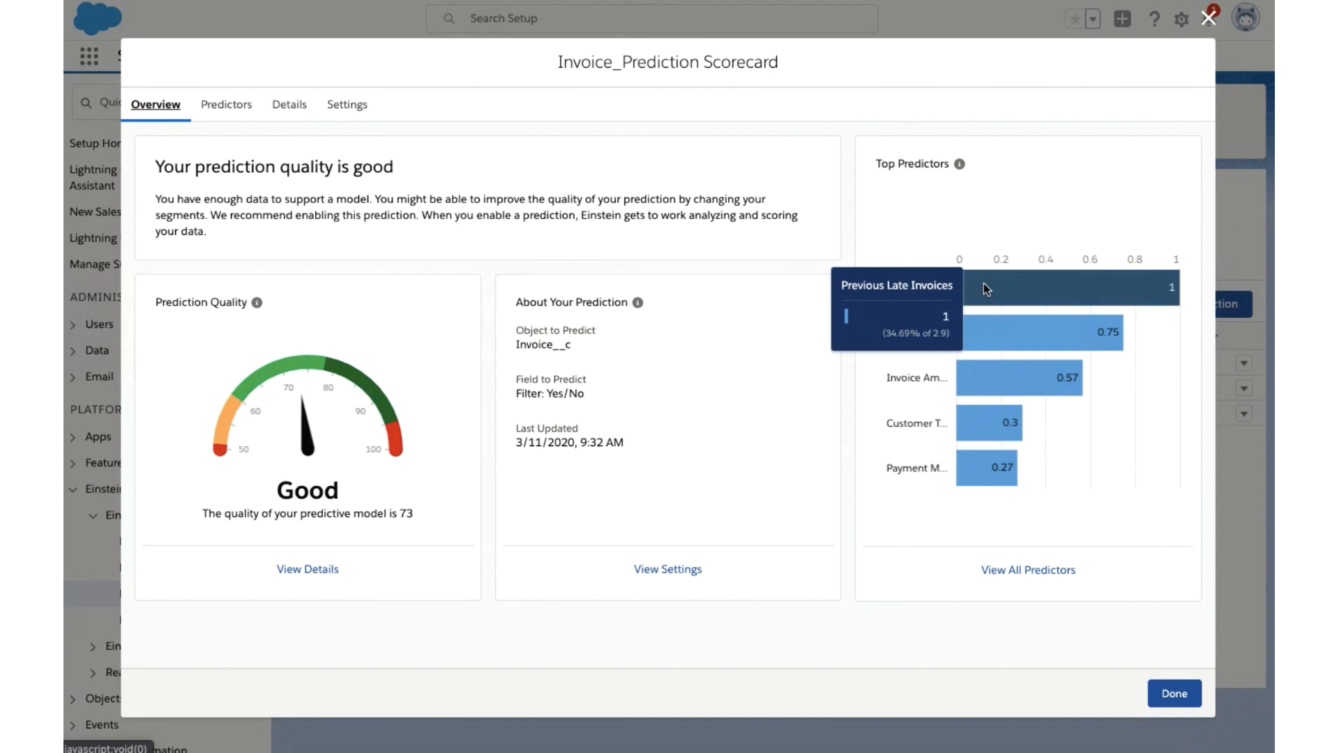
{"action": "mouse_move", "coordinate": [985, 327]}
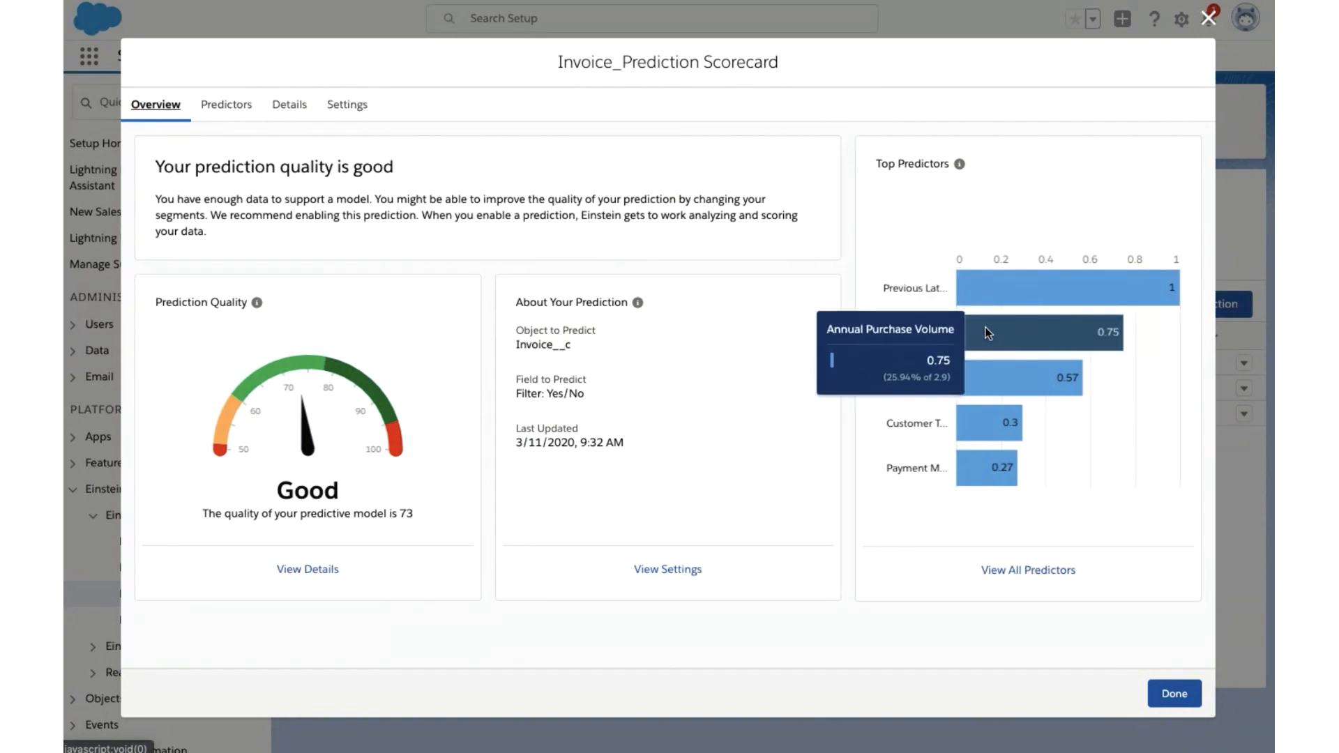
{"action": "mouse_move", "coordinate": [984, 382]}
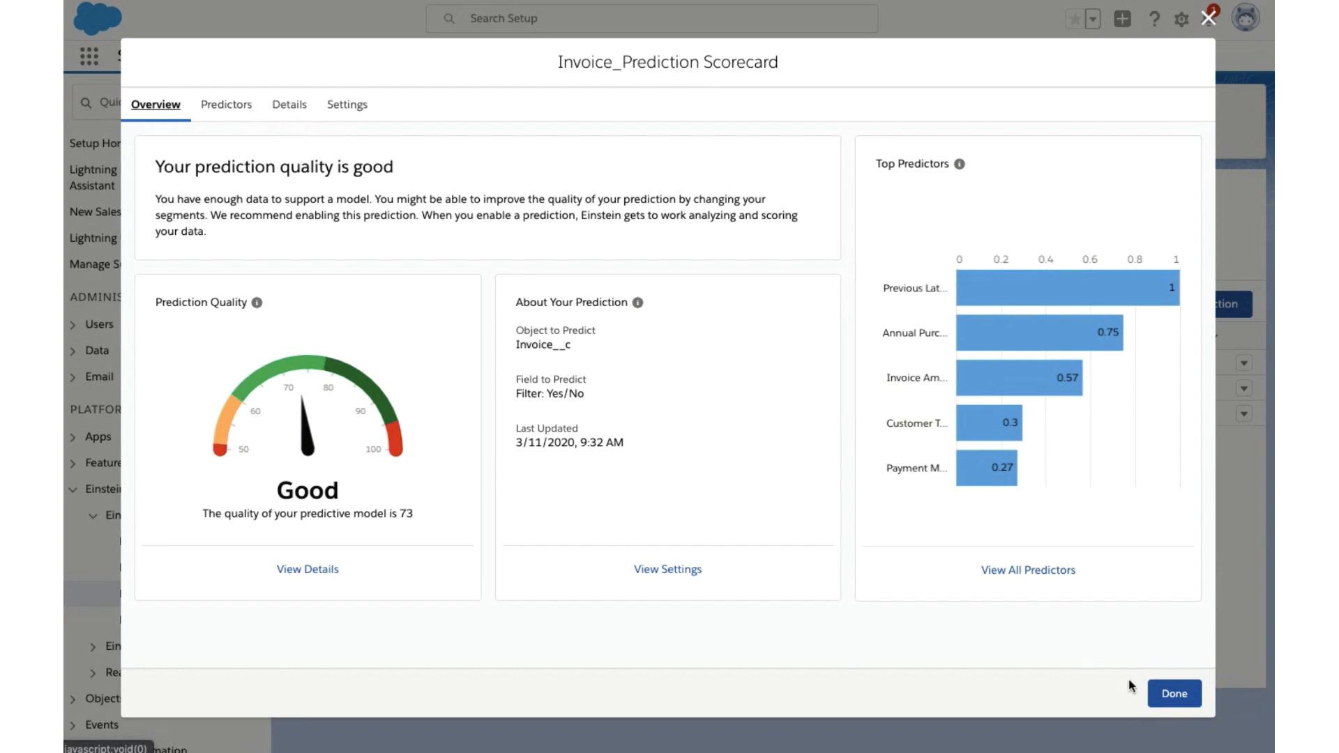
{"action": "left_click", "coordinate": [1167, 692]}
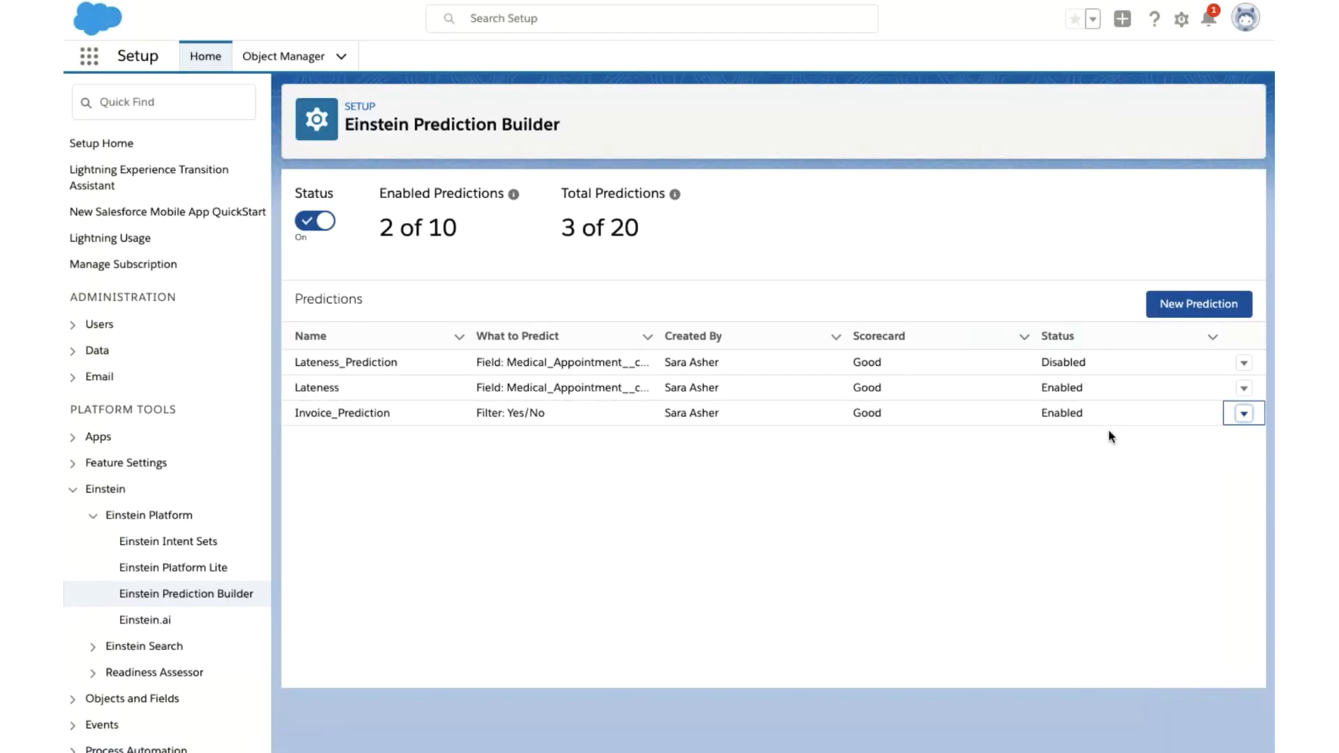
{"action": "left_click", "coordinate": [1244, 415]}
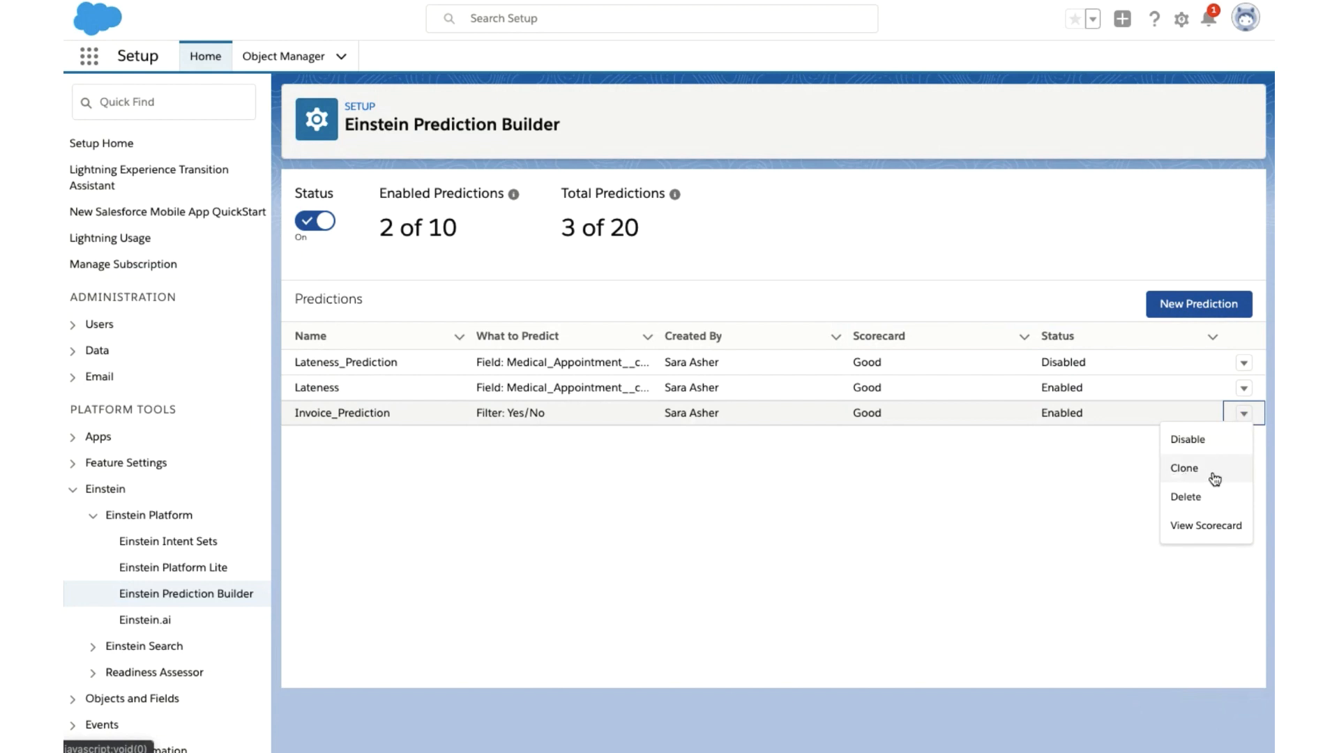
{"action": "left_click", "coordinate": [1072, 469]}
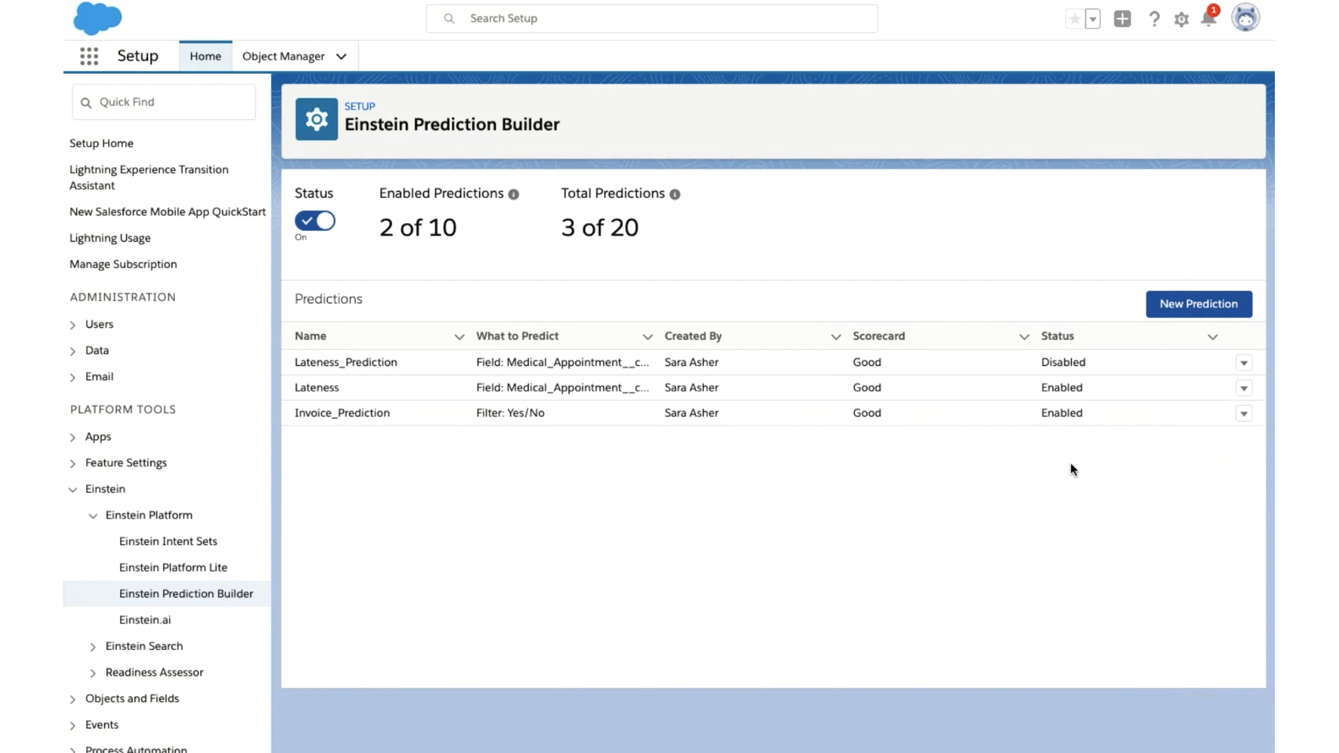